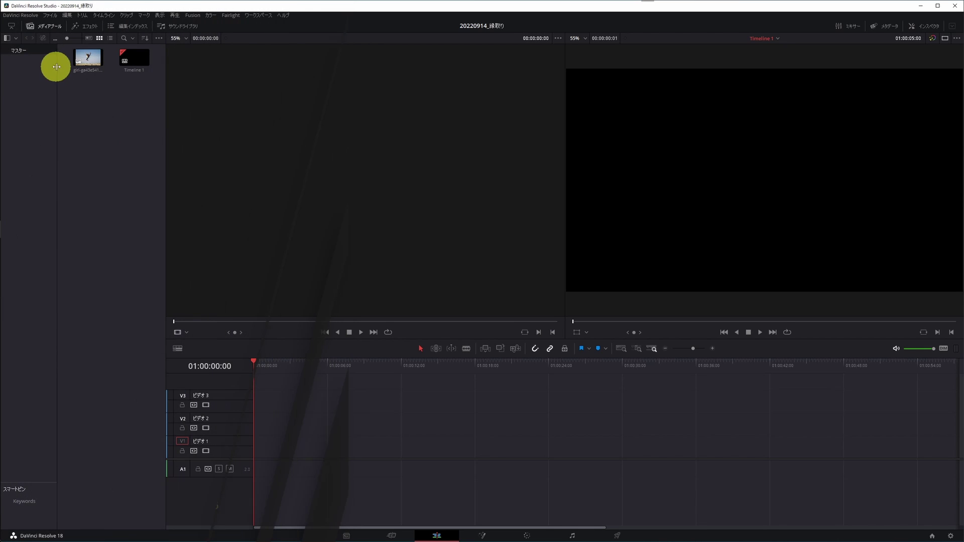
# Place the jumping-girl photo at the start of track V1 and zoom the timeline in on it
pyautogui.doubleClick(87, 68)
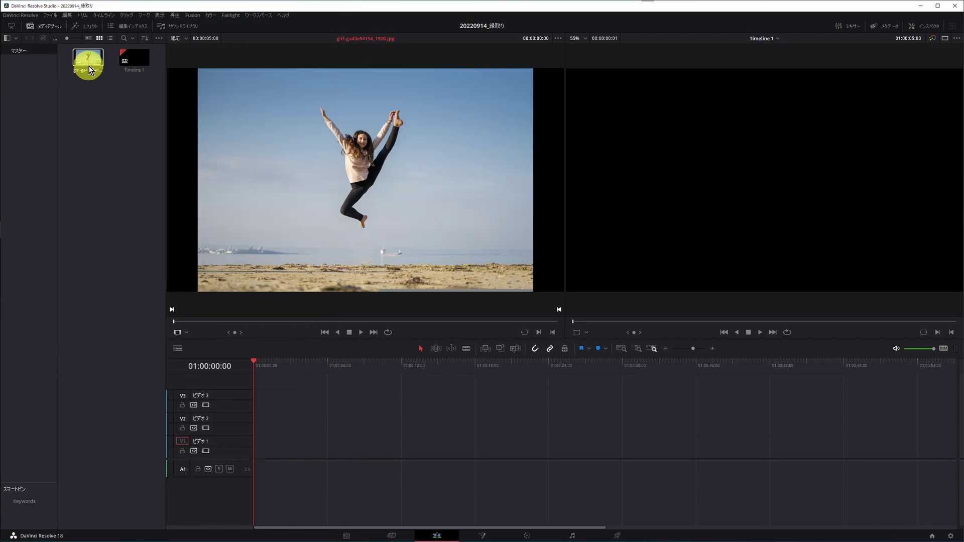
pyautogui.moveTo(88, 67); pyautogui.dragTo(282, 464)
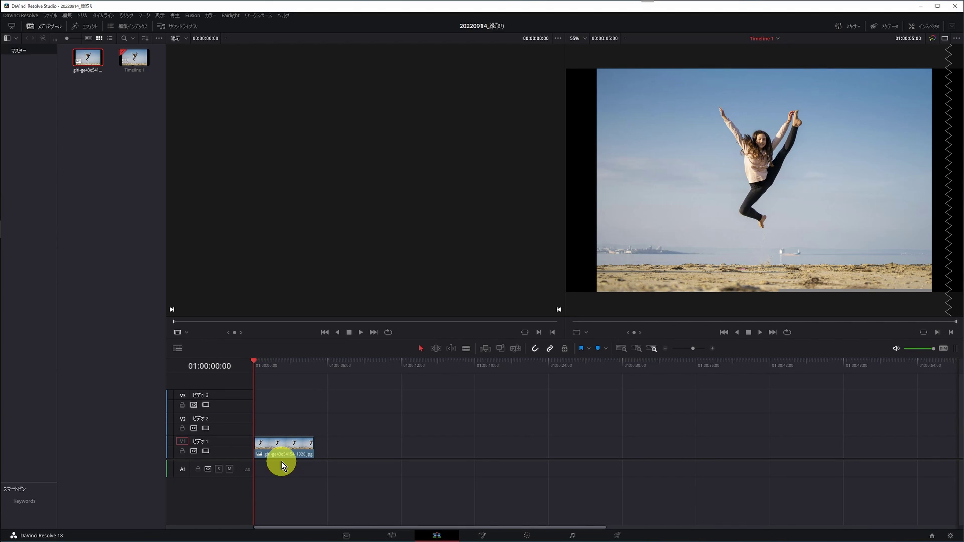
pyautogui.click(303, 456)
pyautogui.hotkey('shift', 'z')
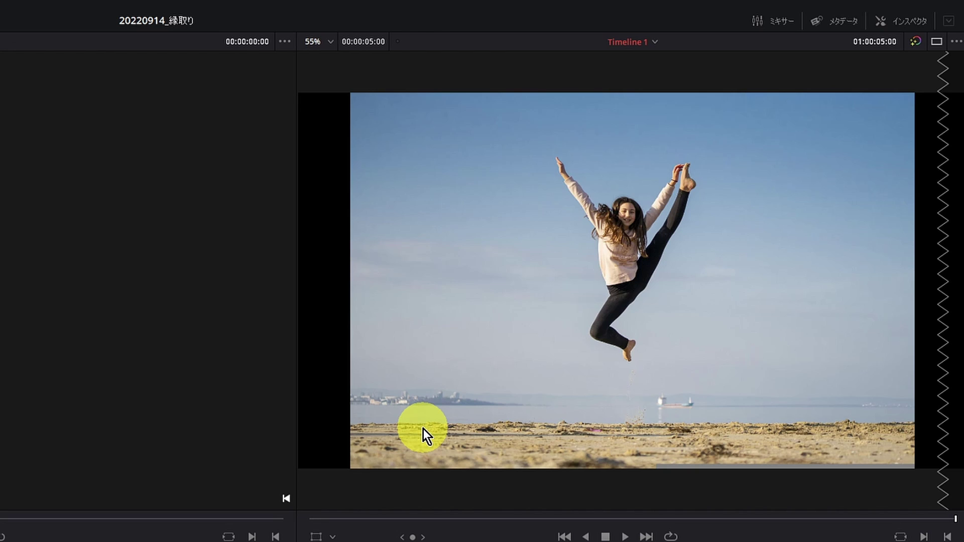
# Set the clip's Zoom to 1.270 and Position Y to -46.000 in the Inspector, then save
pyautogui.click(902, 26)
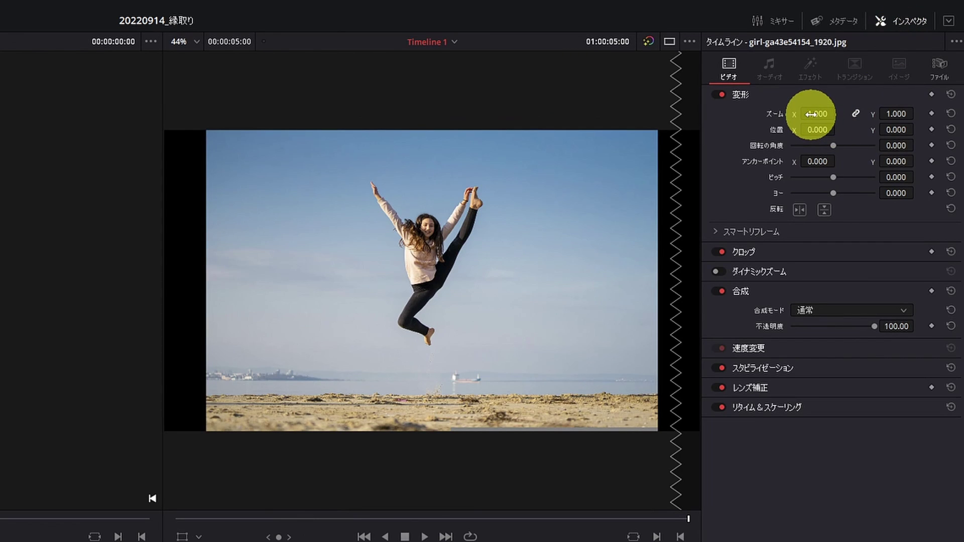
pyautogui.moveTo(812, 116); pyautogui.dragTo(827, 122)
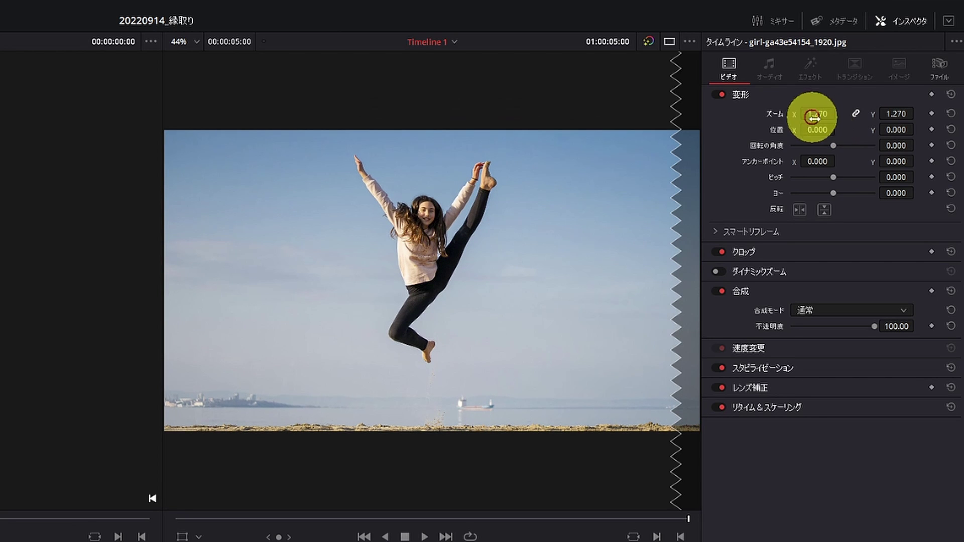
pyautogui.moveTo(896, 129); pyautogui.dragTo(884, 127)
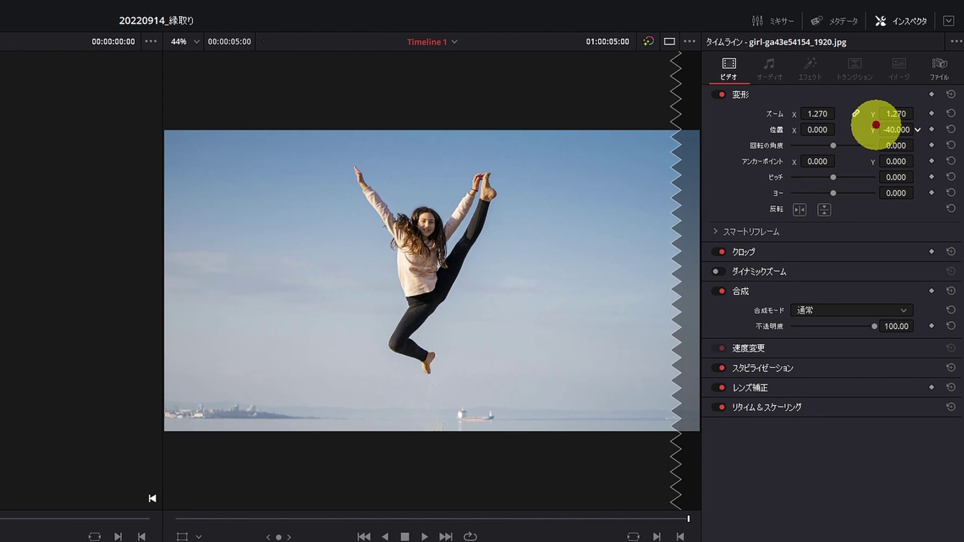
pyautogui.moveTo(884, 126); pyautogui.dragTo(900, 129)
pyautogui.hotkey('ctrl', 's')
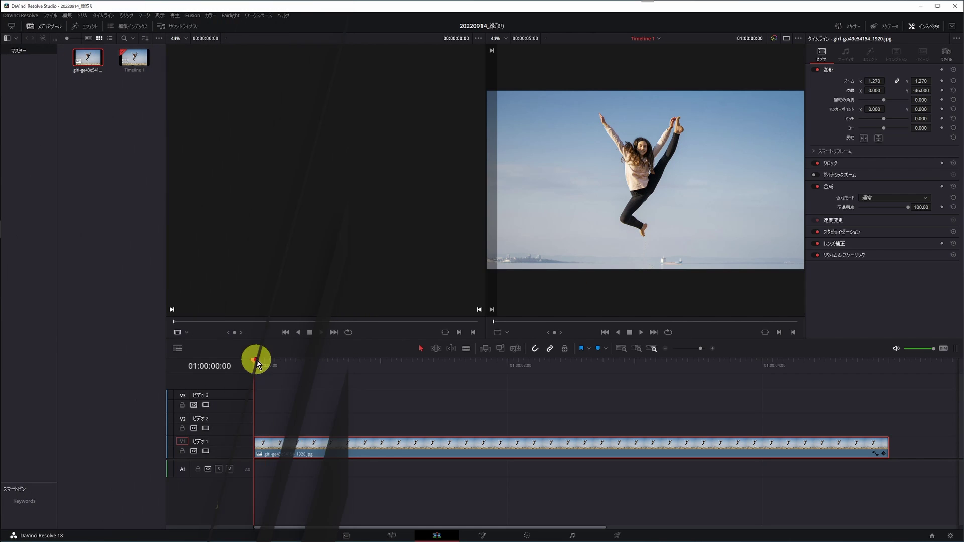
# Move the playhead into the photo clip and open it in the Fusion page
pyautogui.moveTo(255, 362); pyautogui.dragTo(297, 367)
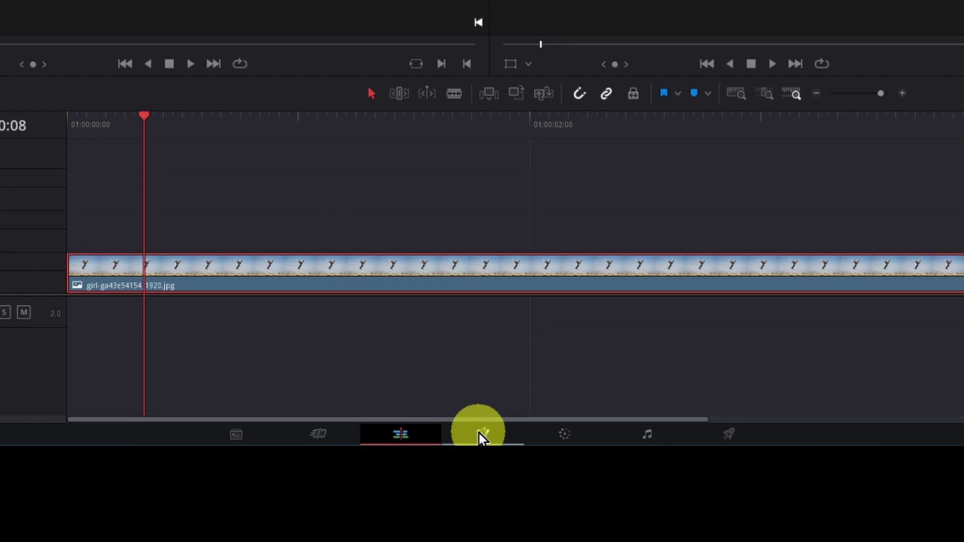
pyautogui.click(479, 432)
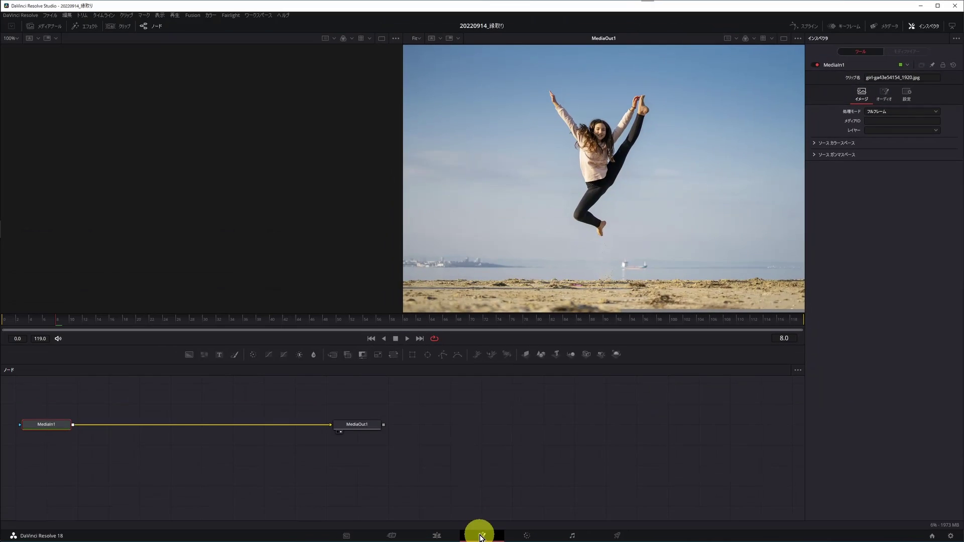
pyautogui.click(439, 534)
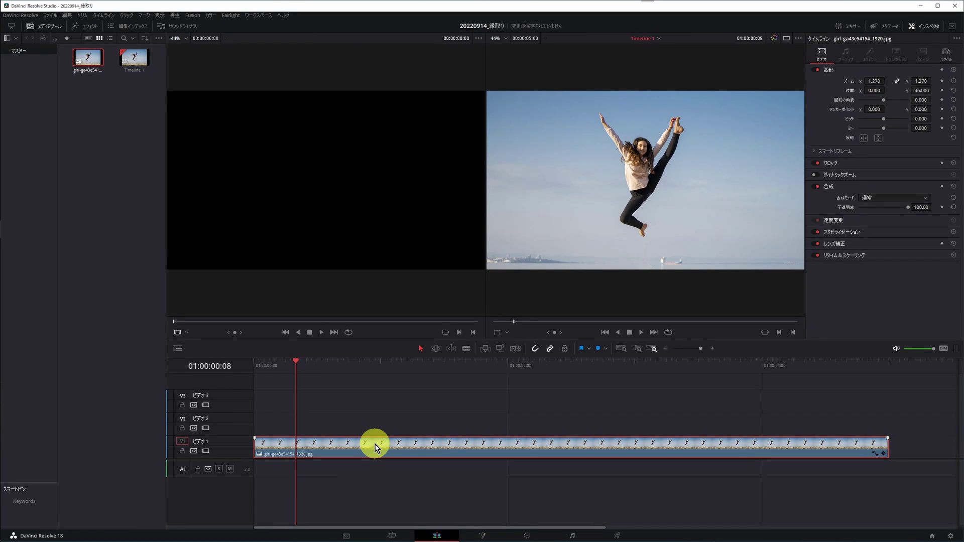
pyautogui.rightClick(376, 446)
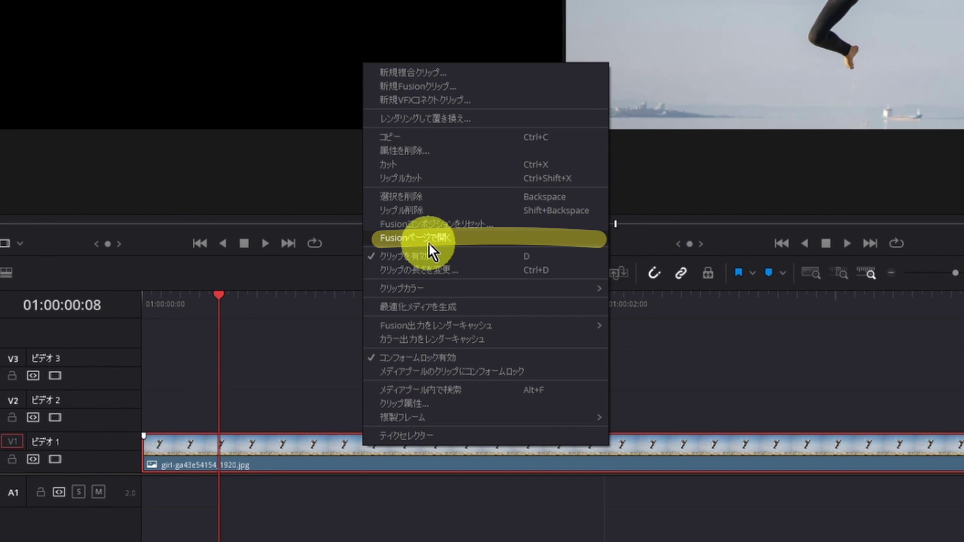
pyautogui.click(430, 244)
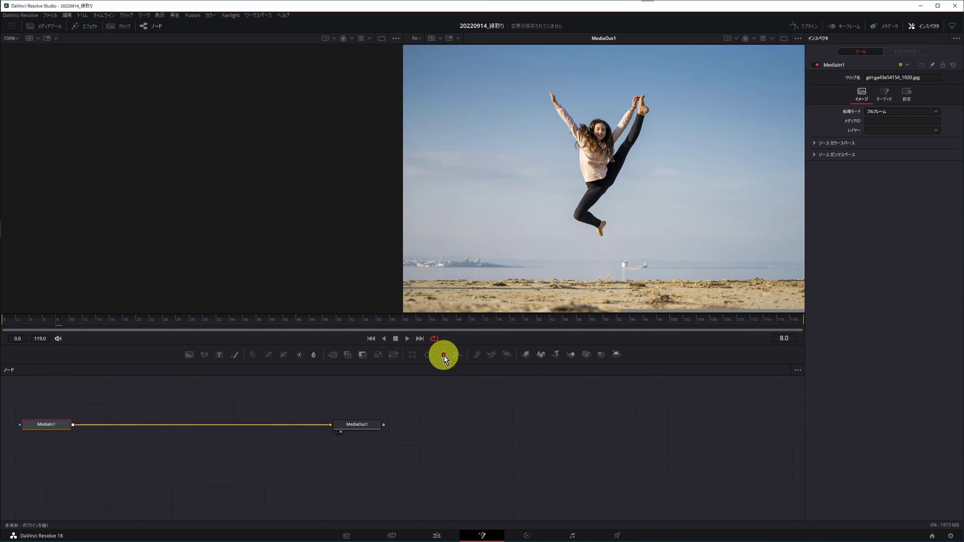
# Drop a Polygon1 node above MediaIn1 and switch to a single large viewer
pyautogui.moveTo(444, 355)
pyautogui.mouseDown()
pyautogui.moveTo(259, 397)
pyautogui.moveTo(63, 397)
pyautogui.mouseUp()
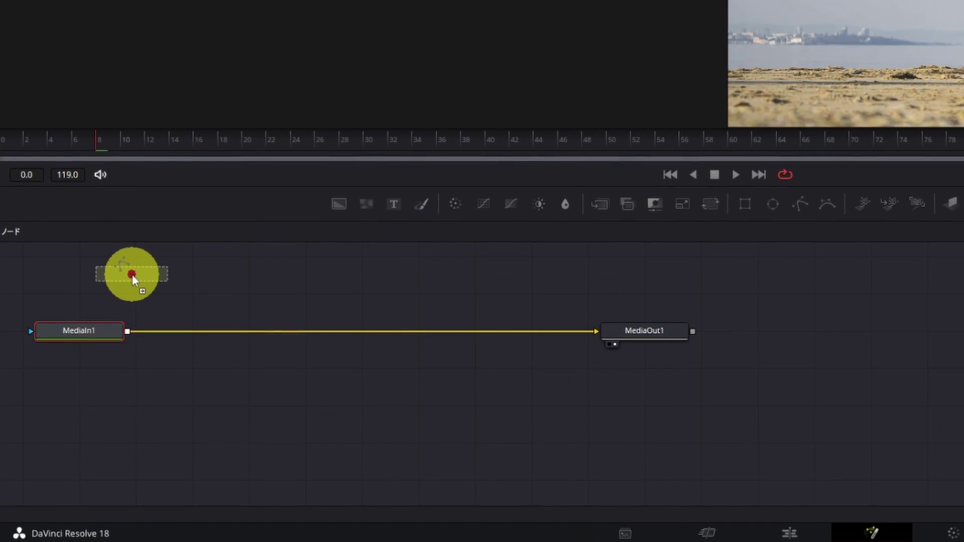
pyautogui.moveTo(63, 396); pyautogui.dragTo(86, 398)
pyautogui.moveTo(152, 279); pyautogui.dragTo(156, 273)
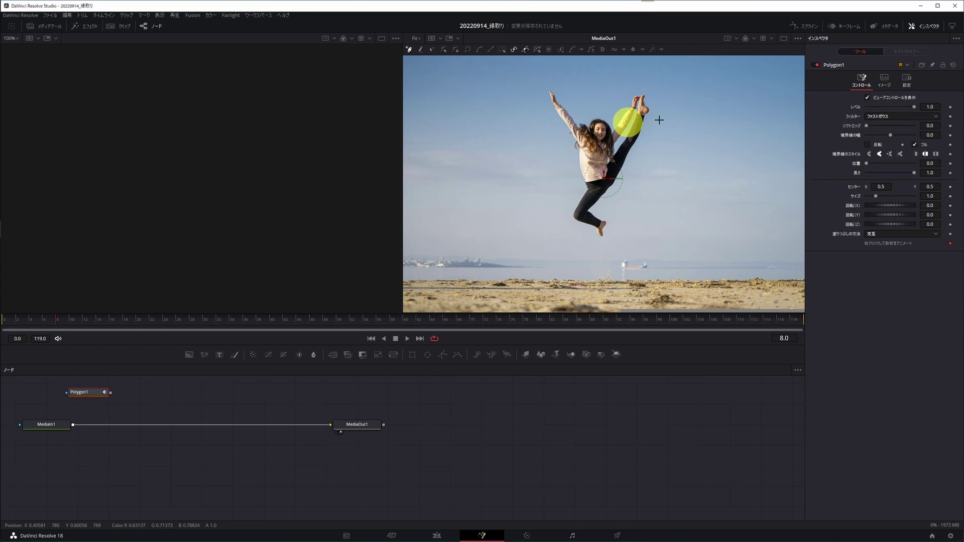
pyautogui.click(784, 38)
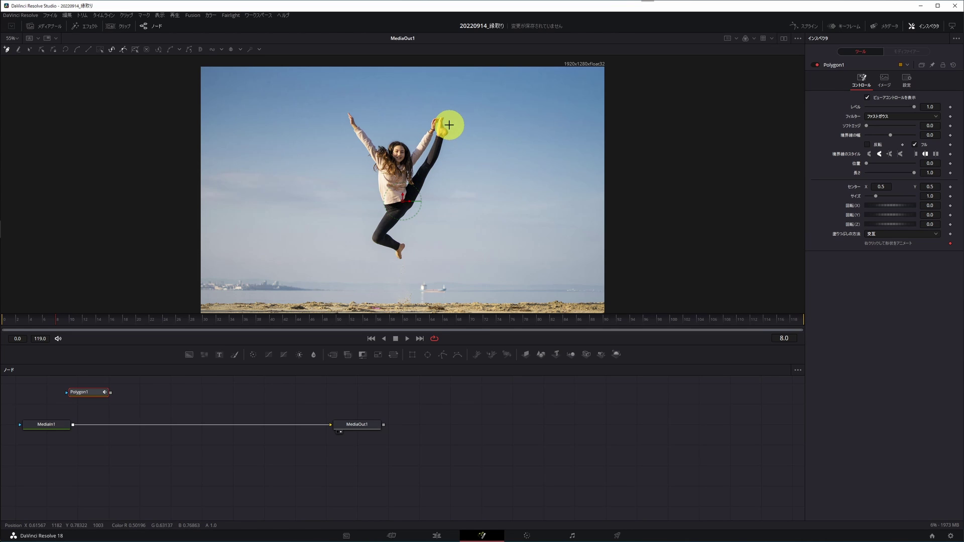
# Zoom the viewer in and place Polygon1 points from the girl's hip up her leg
pyautogui.scroll(2, 486, 218)
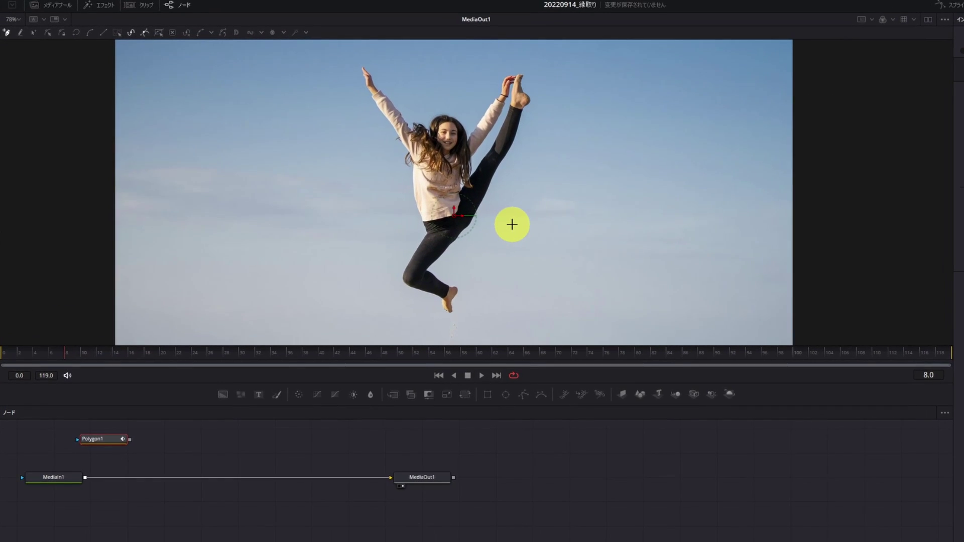
pyautogui.scroll(2, 442, 226)
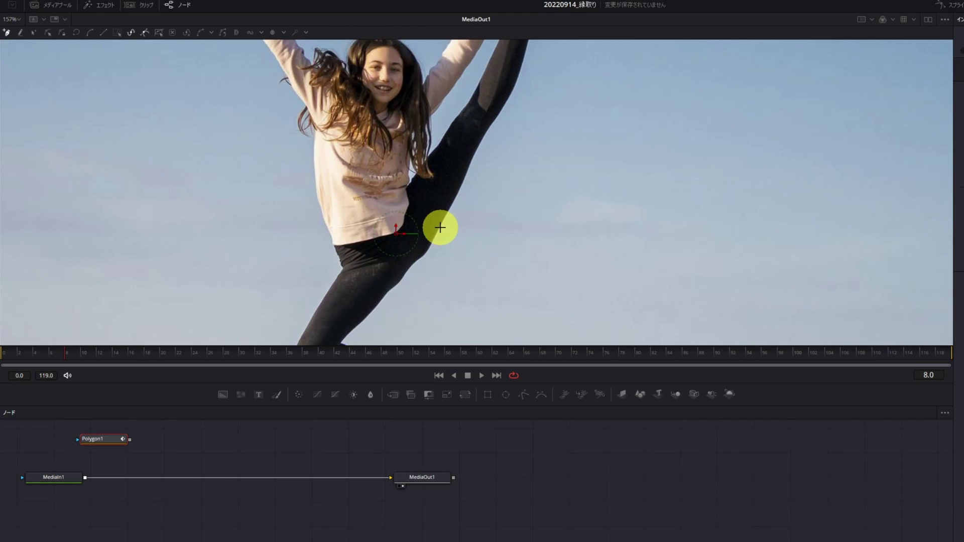
pyautogui.click(420, 259)
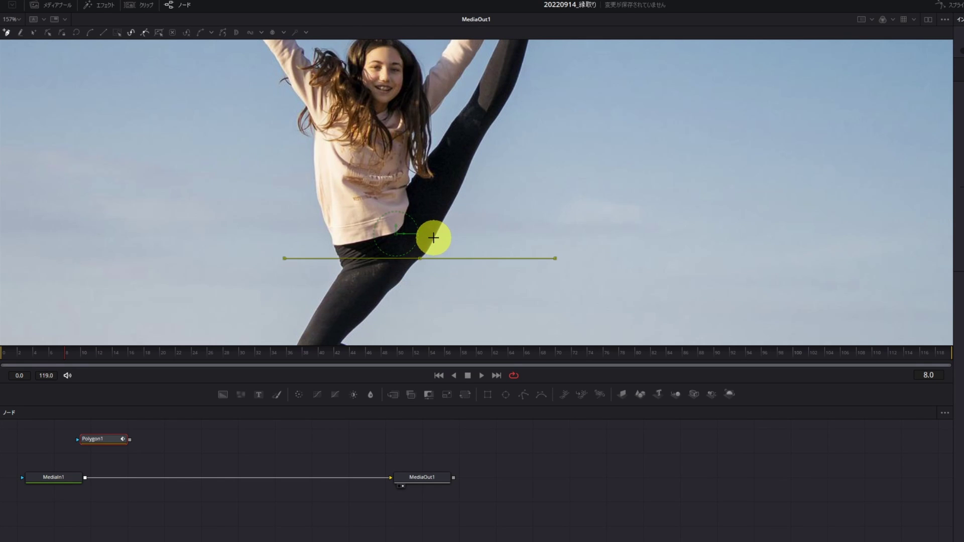
pyautogui.click(441, 222)
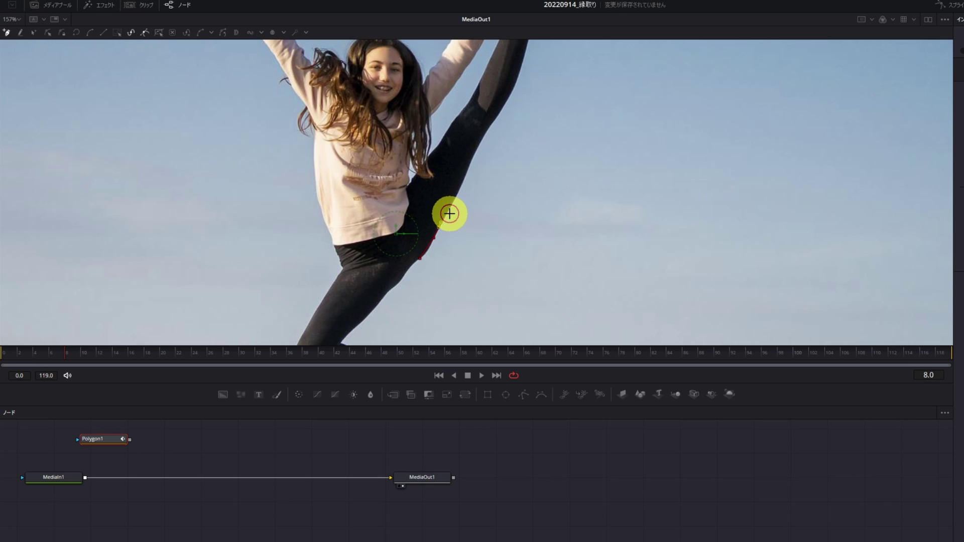
pyautogui.click(466, 184)
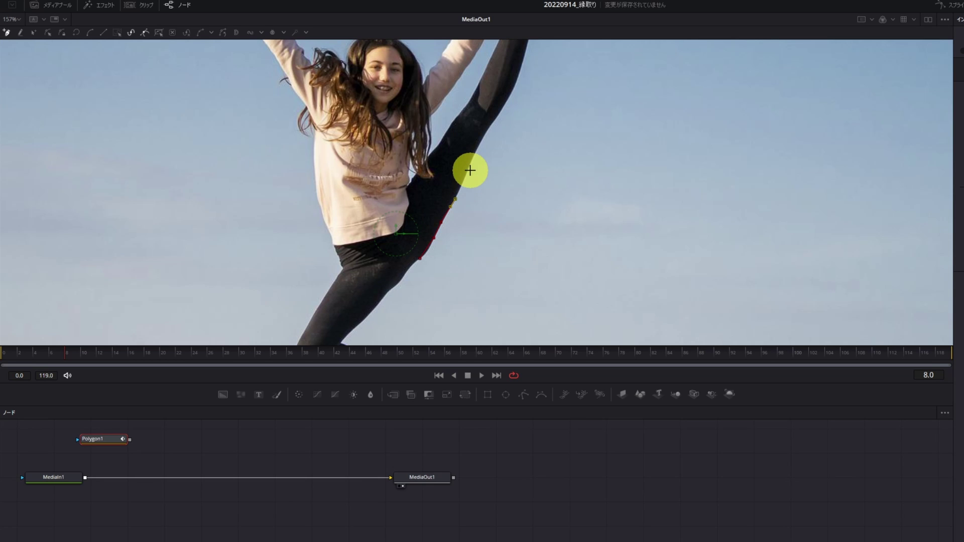
pyautogui.click(468, 167)
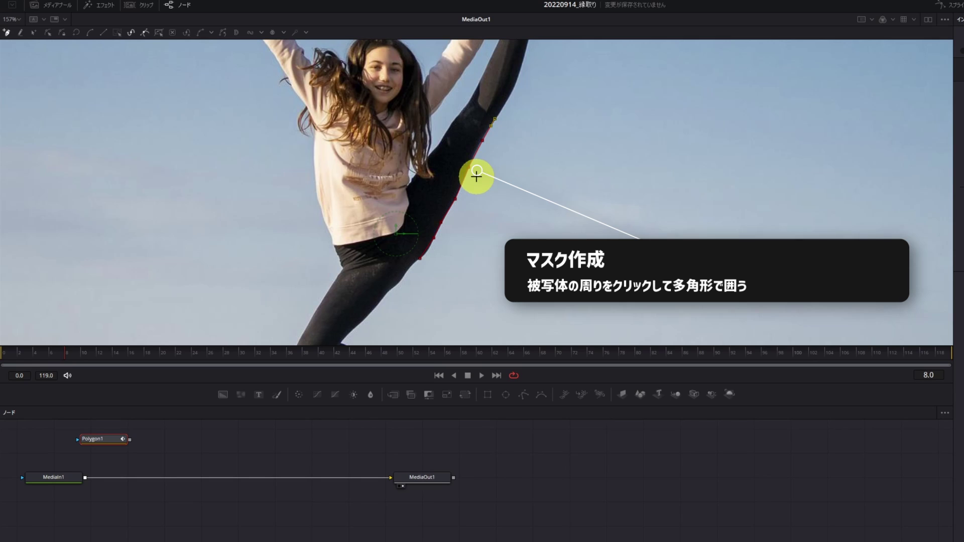
pyautogui.click(419, 259)
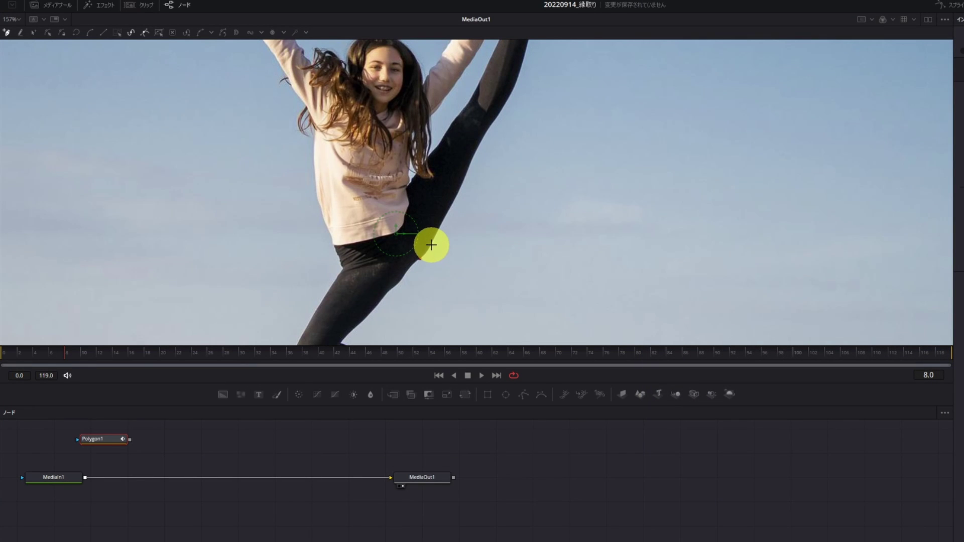
# Continue the Polygon1 outline along the leg's edge until it closes around her silhouette
pyautogui.moveTo(419, 258); pyautogui.dragTo(438, 231)
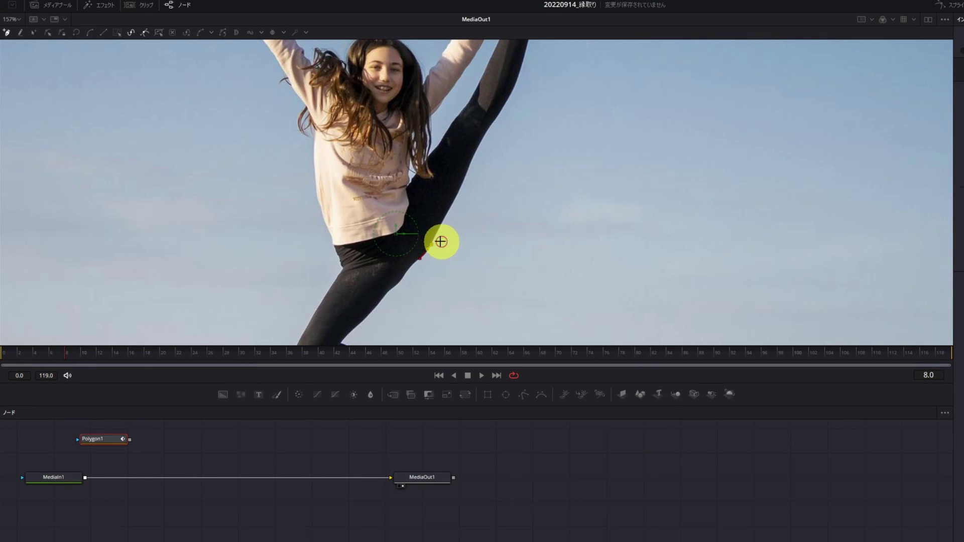
pyautogui.click(448, 215)
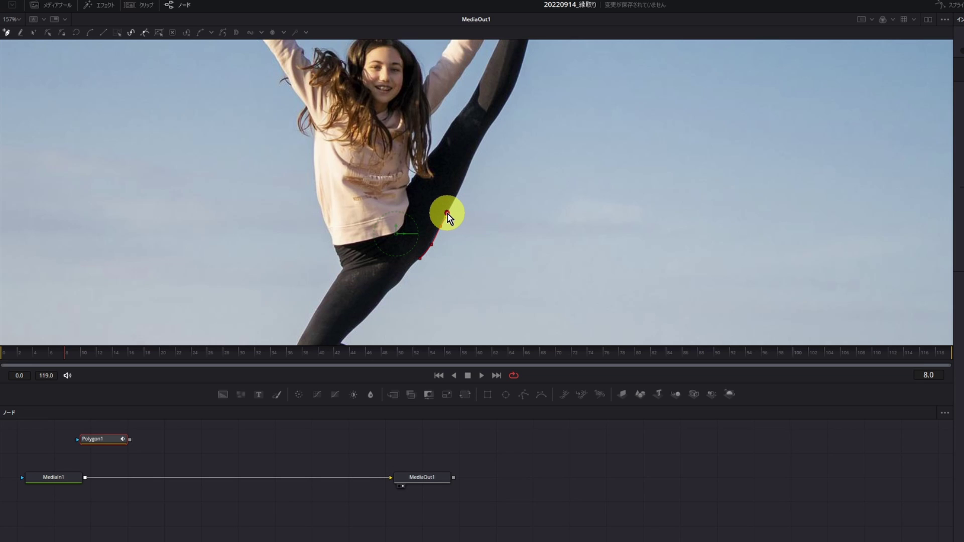
pyautogui.moveTo(449, 215); pyautogui.dragTo(465, 181)
pyautogui.click(471, 175)
pyautogui.moveTo(458, 197); pyautogui.dragTo(468, 166)
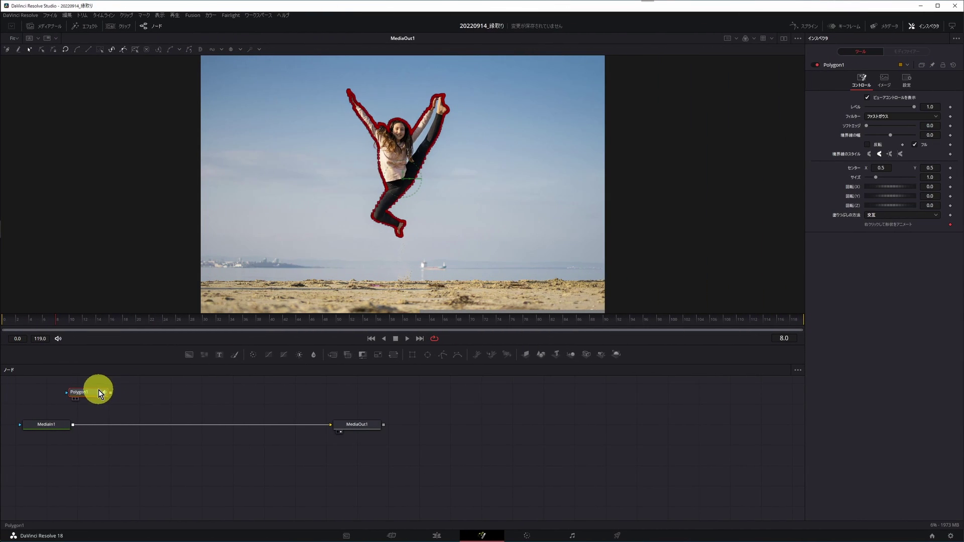
# Connect Polygon1 to MediaIn1 as its effect mask and zoom in to check the cut-out
pyautogui.moveTo(99, 392); pyautogui.dragTo(73, 384)
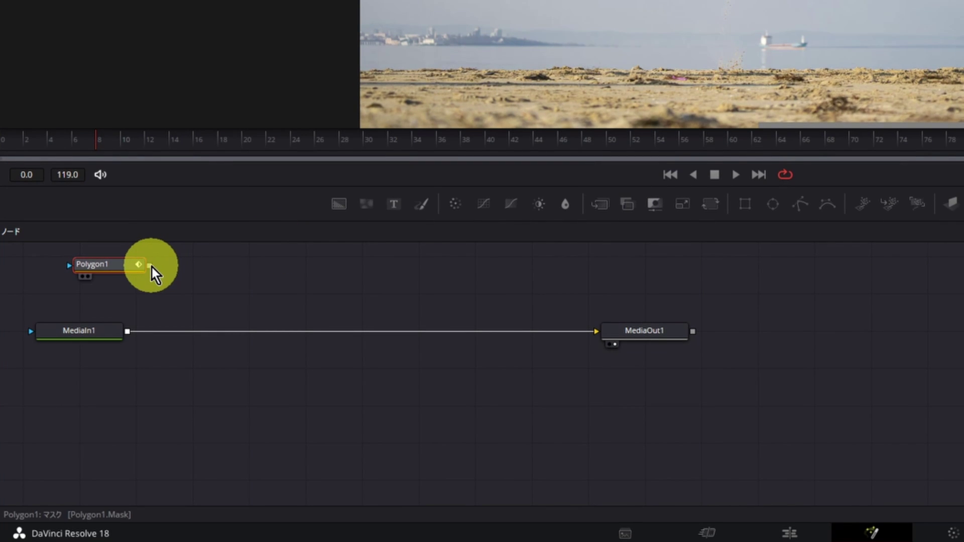
pyautogui.moveTo(151, 266)
pyautogui.mouseDown()
pyautogui.moveTo(74, 313)
pyautogui.moveTo(73, 327)
pyautogui.mouseUp()
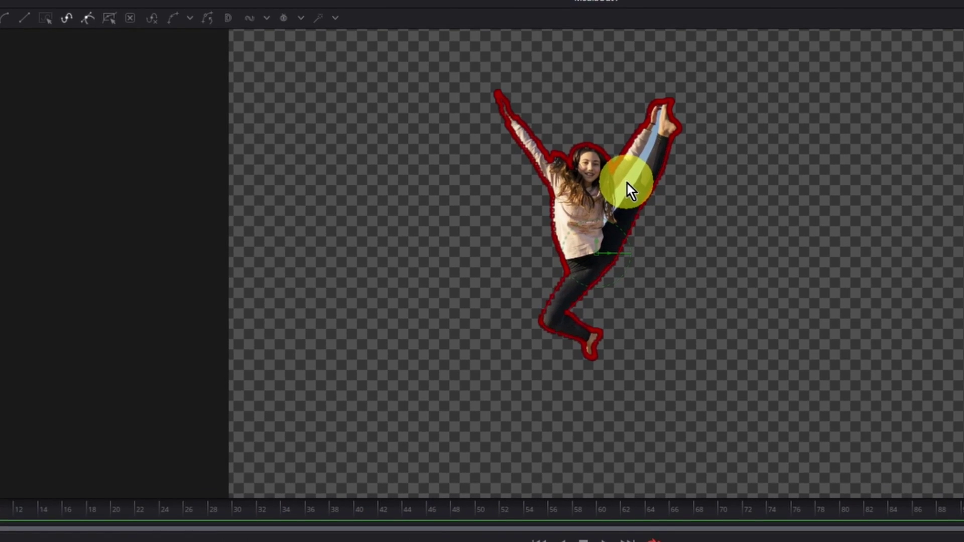
pyautogui.scroll(3, 632, 191)
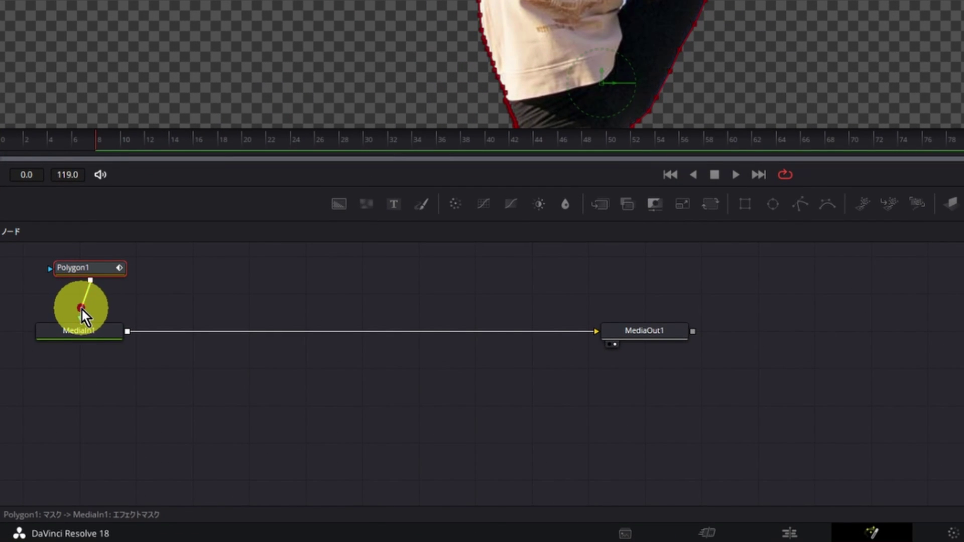
# Detach Polygon1's mask from MediaIn1 and draw Polygon2 along the body and raised arm
pyautogui.moveTo(83, 310); pyautogui.dragTo(99, 286)
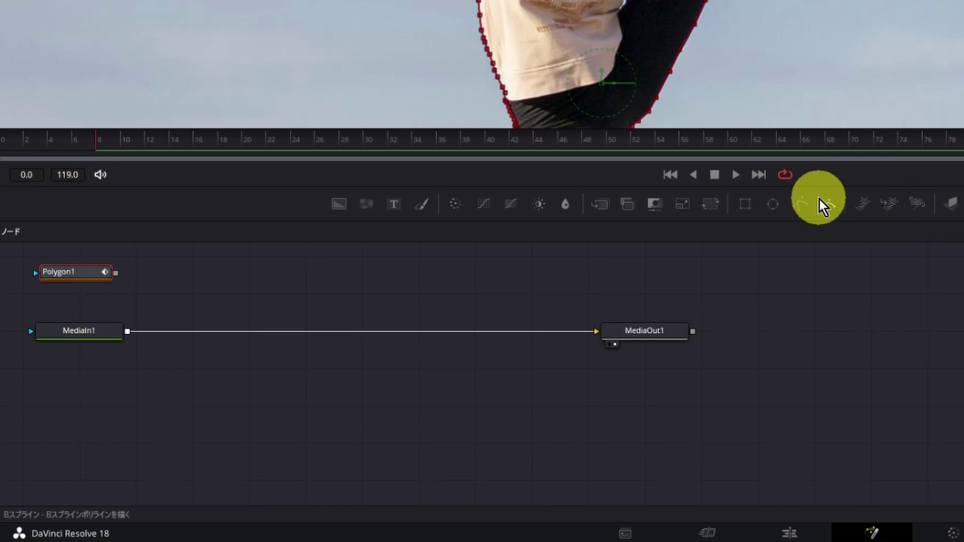
pyautogui.moveTo(800, 204)
pyautogui.mouseDown()
pyautogui.moveTo(251, 275)
pyautogui.moveTo(217, 268)
pyautogui.mouseUp()
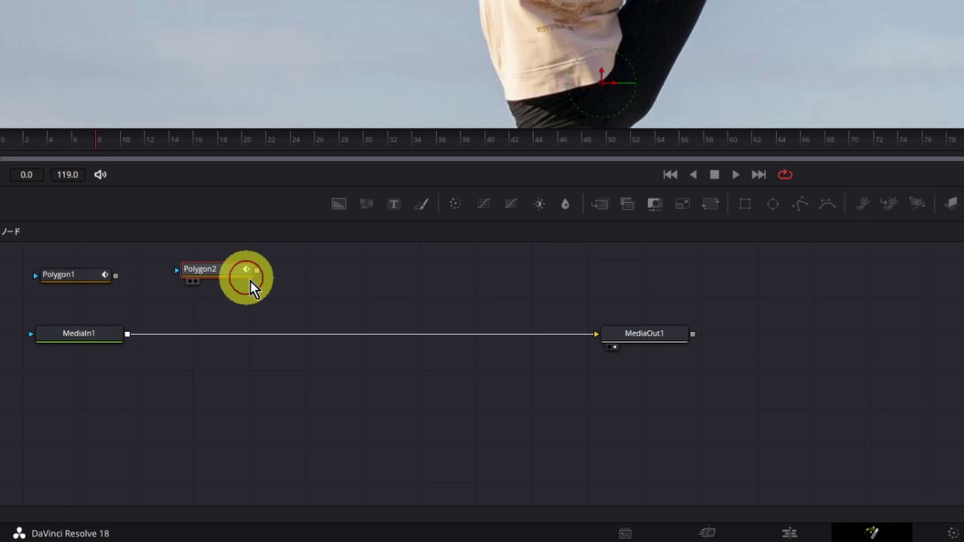
pyautogui.press('1')
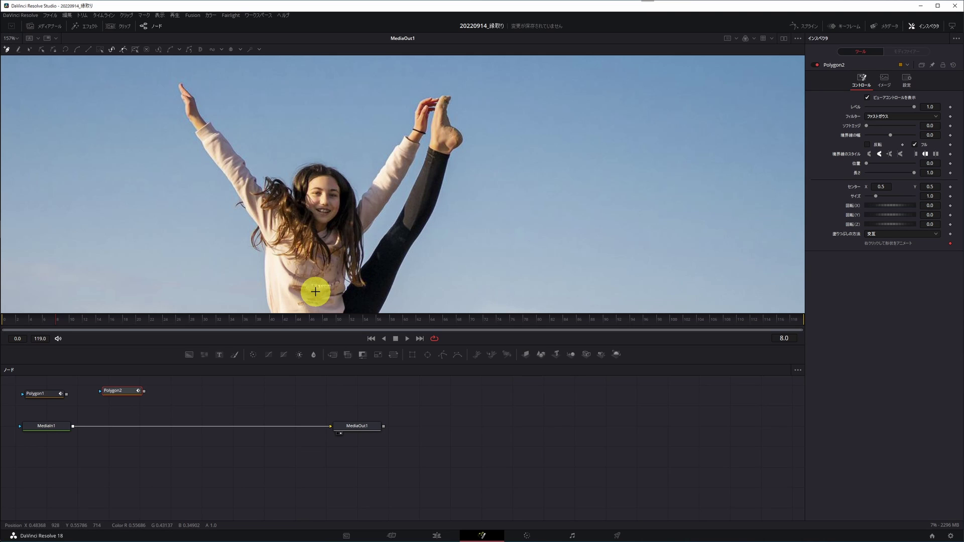
pyautogui.scroll(5, 315, 291)
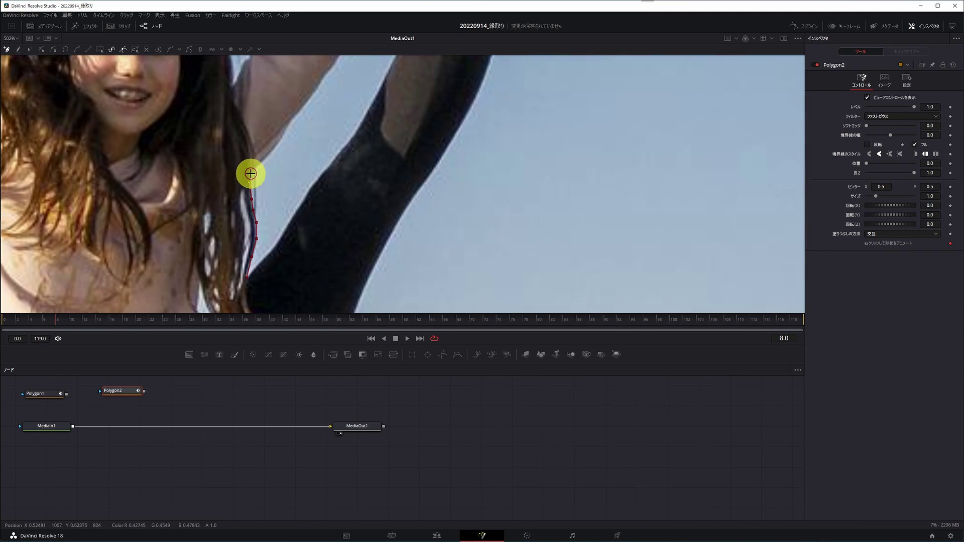
pyautogui.moveTo(254, 237); pyautogui.dragTo(287, 119)
pyautogui.scroll(2, 287, 119)
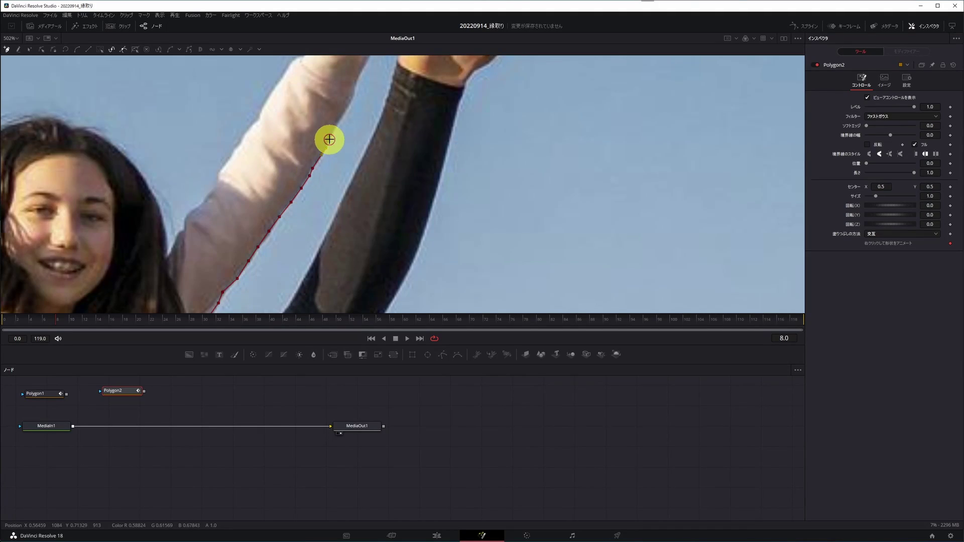
pyautogui.moveTo(280, 191)
pyautogui.mouseDown()
pyautogui.moveTo(328, 117)
pyautogui.moveTo(308, 126)
pyautogui.moveTo(315, 182)
pyautogui.moveTo(319, 148)
pyautogui.moveTo(341, 215)
pyautogui.moveTo(270, 240)
pyautogui.moveTo(253, 228)
pyautogui.mouseUp()
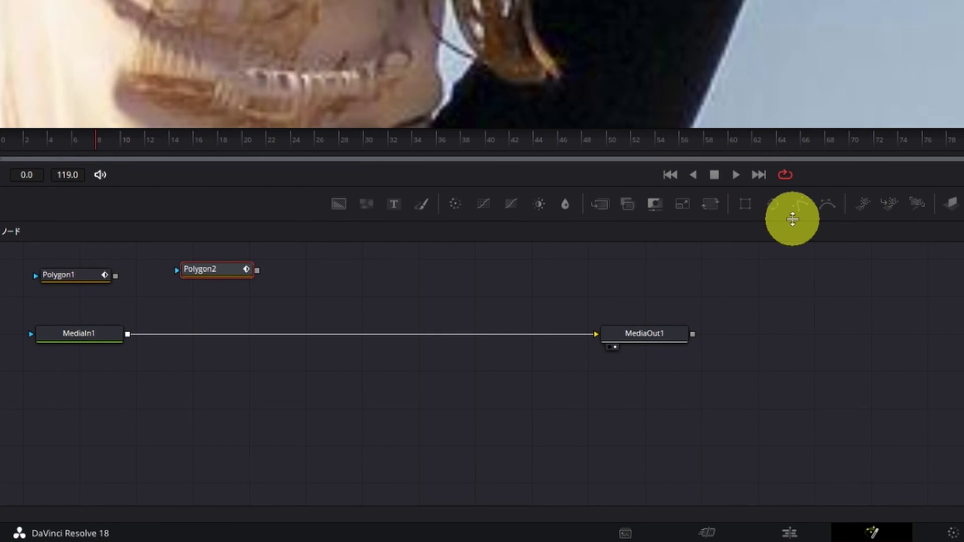
# Add Polygon3 outlining the sky gap between hair and arm, then move both new polygons above Polygon1
pyautogui.moveTo(776, 225); pyautogui.dragTo(340, 267)
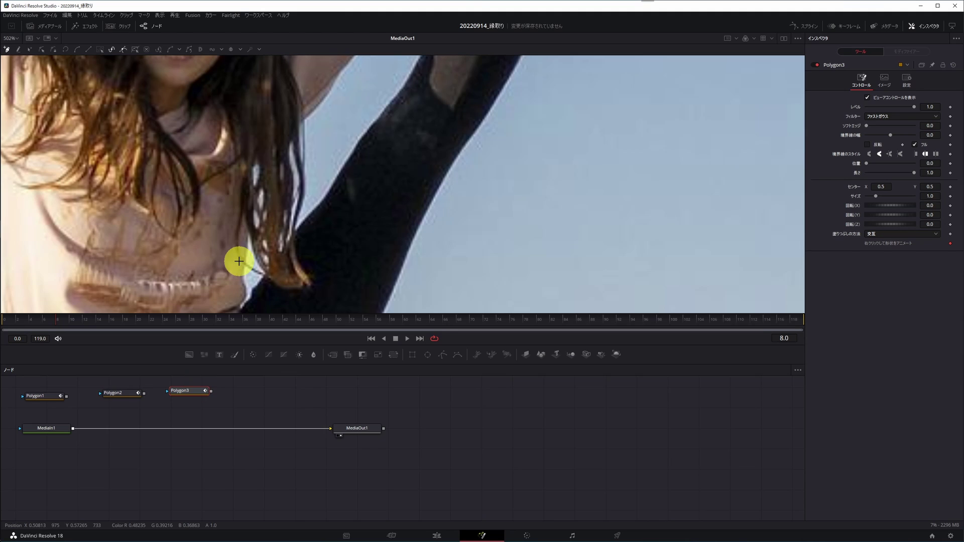
pyautogui.click(249, 234)
pyautogui.click(253, 249)
pyautogui.click(264, 273)
pyautogui.click(255, 288)
pyautogui.click(243, 305)
pyautogui.click(245, 288)
pyautogui.click(245, 268)
pyautogui.click(249, 235)
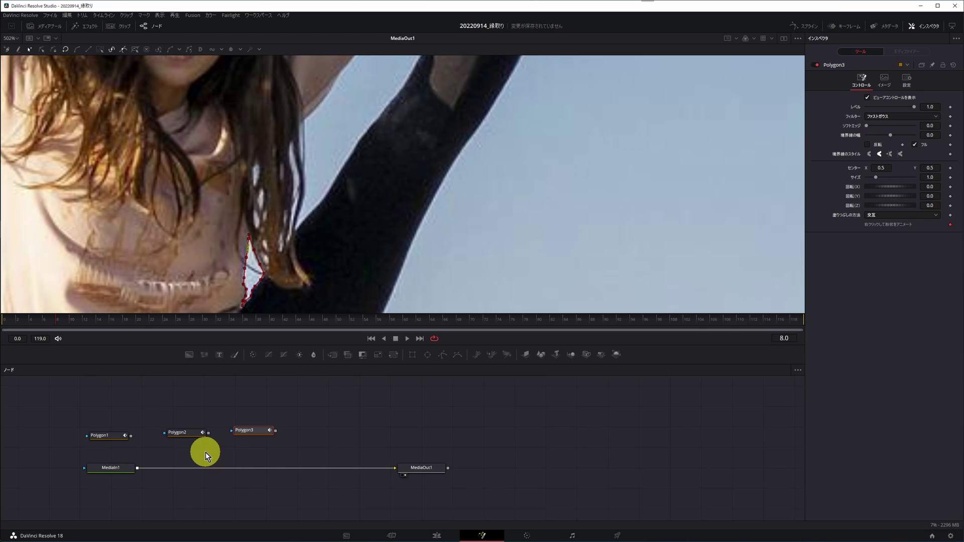
pyautogui.moveTo(191, 437); pyautogui.dragTo(154, 406)
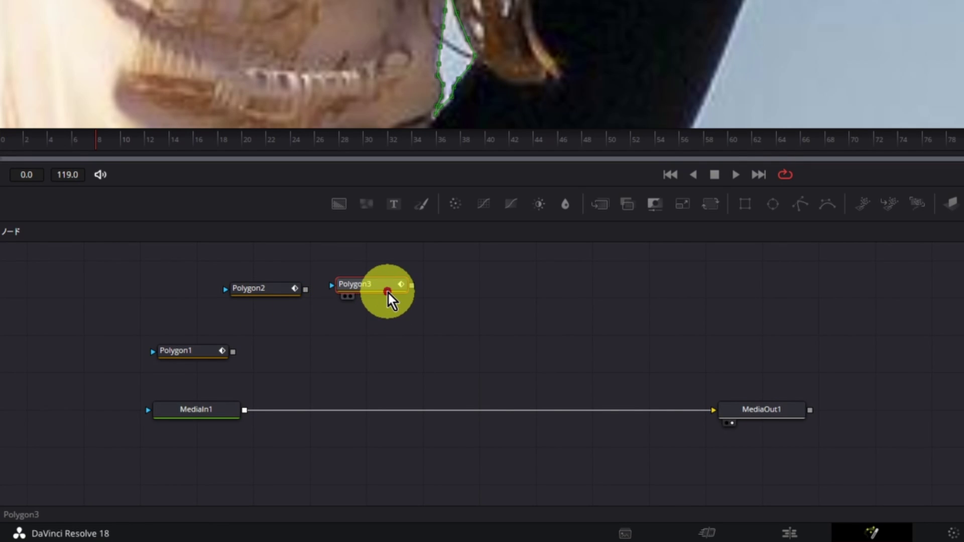
# Add Merge1 with Polygon2 as background and Polygon3 as foreground, and view its output
pyautogui.moveTo(388, 294); pyautogui.dragTo(284, 267)
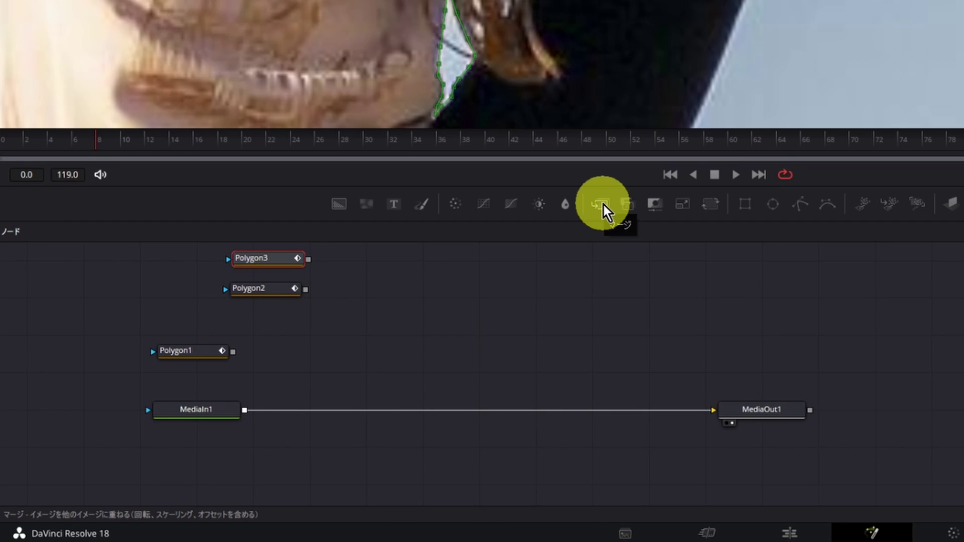
pyautogui.moveTo(604, 205)
pyautogui.mouseDown()
pyautogui.moveTo(441, 277)
pyautogui.moveTo(394, 273)
pyautogui.moveTo(369, 306)
pyautogui.moveTo(385, 293)
pyautogui.mouseUp()
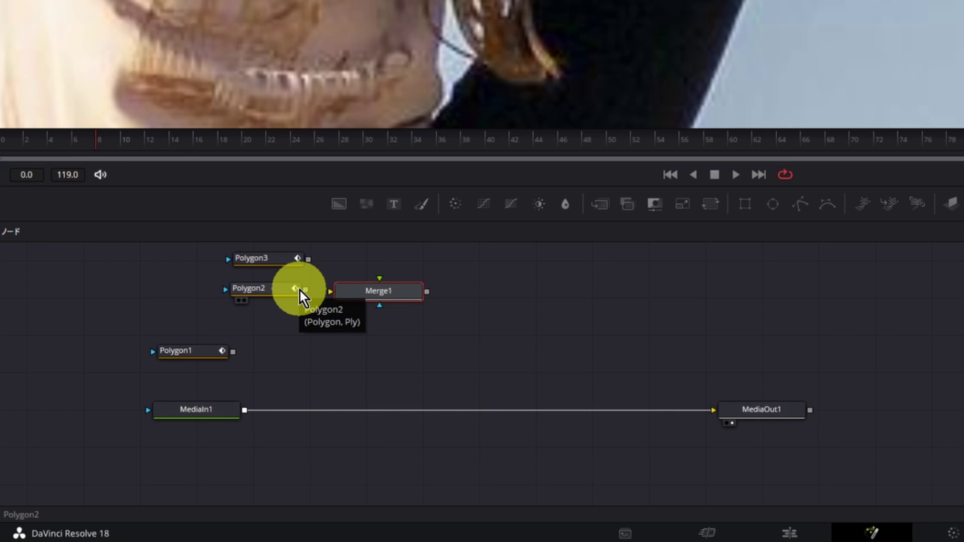
pyautogui.moveTo(305, 291); pyautogui.dragTo(333, 296)
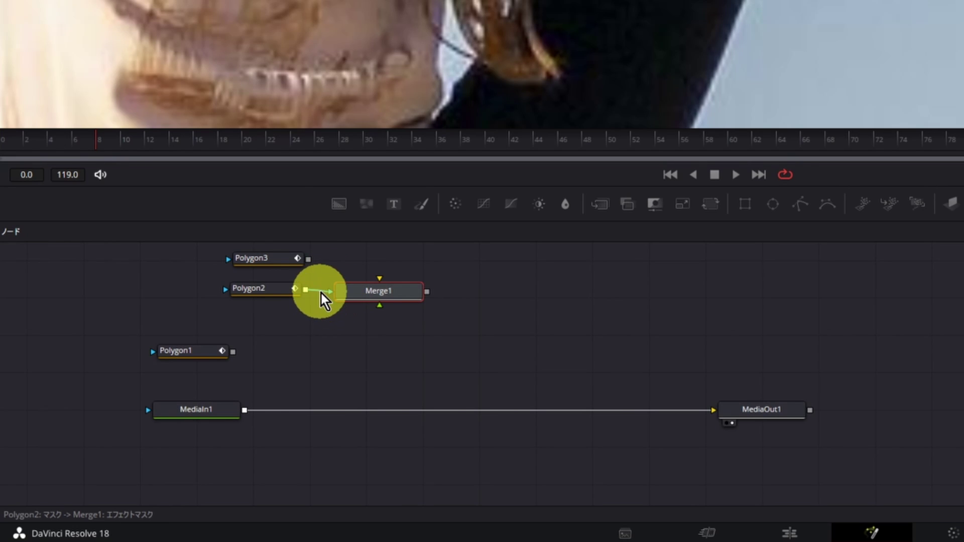
pyautogui.moveTo(323, 293)
pyautogui.mouseDown()
pyautogui.moveTo(303, 288)
pyautogui.moveTo(380, 280)
pyautogui.mouseUp()
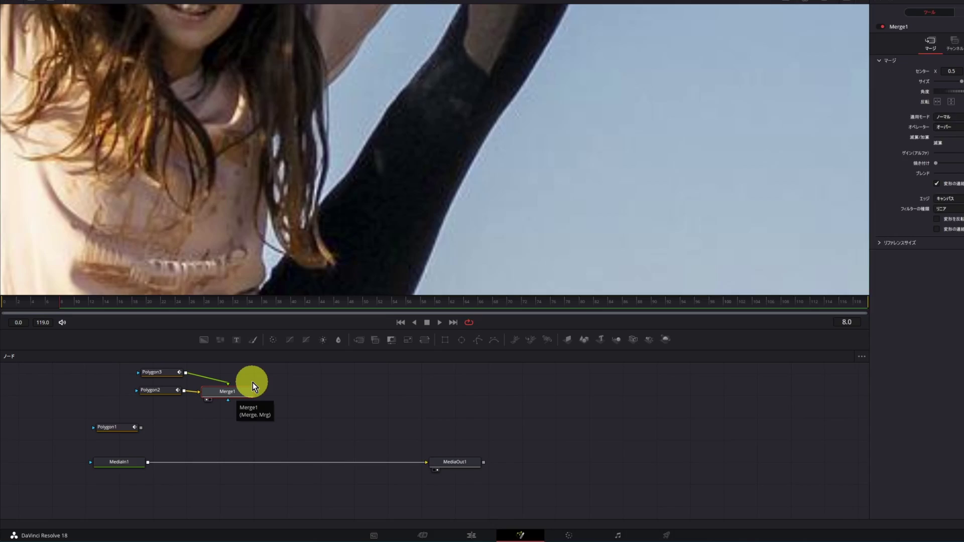
pyautogui.press('1')
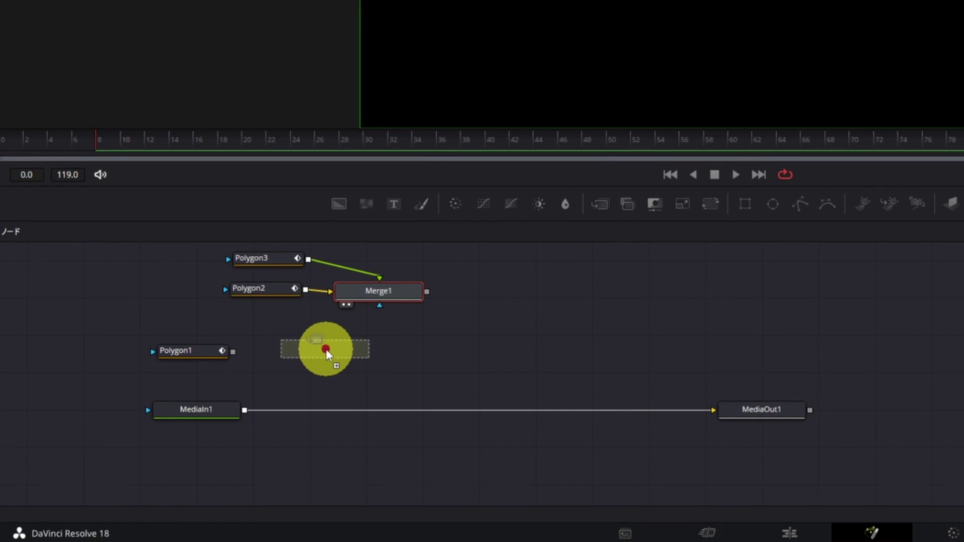
# Add Merge2 with Polygon1 as background and Merge1 as foreground, place it under Merge1, and view it
pyautogui.moveTo(605, 204); pyautogui.dragTo(327, 351)
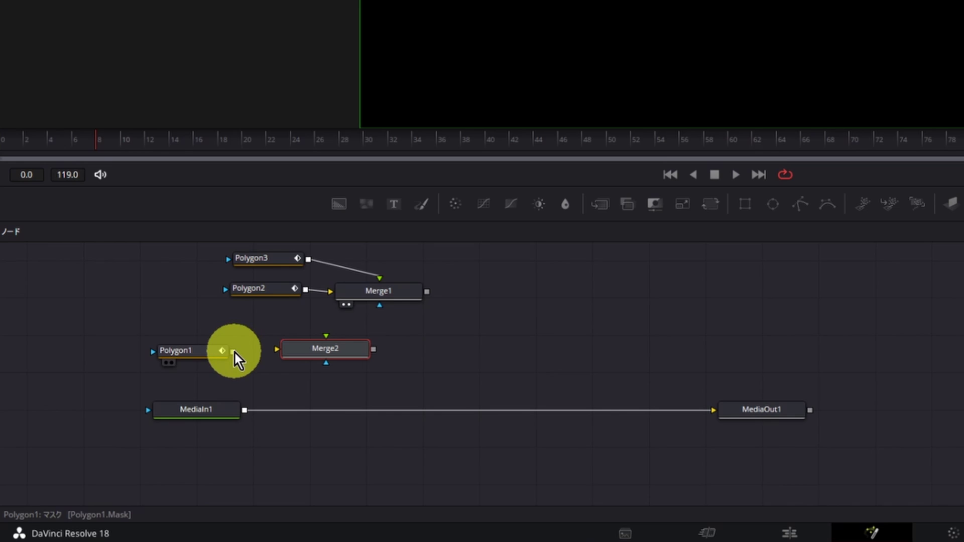
pyautogui.moveTo(234, 353); pyautogui.dragTo(278, 352)
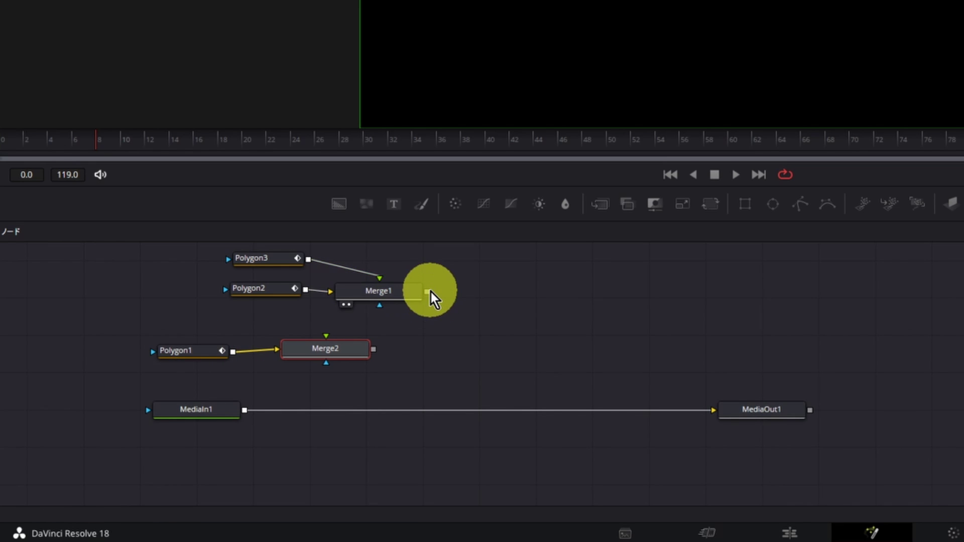
pyautogui.moveTo(427, 292); pyautogui.dragTo(328, 333)
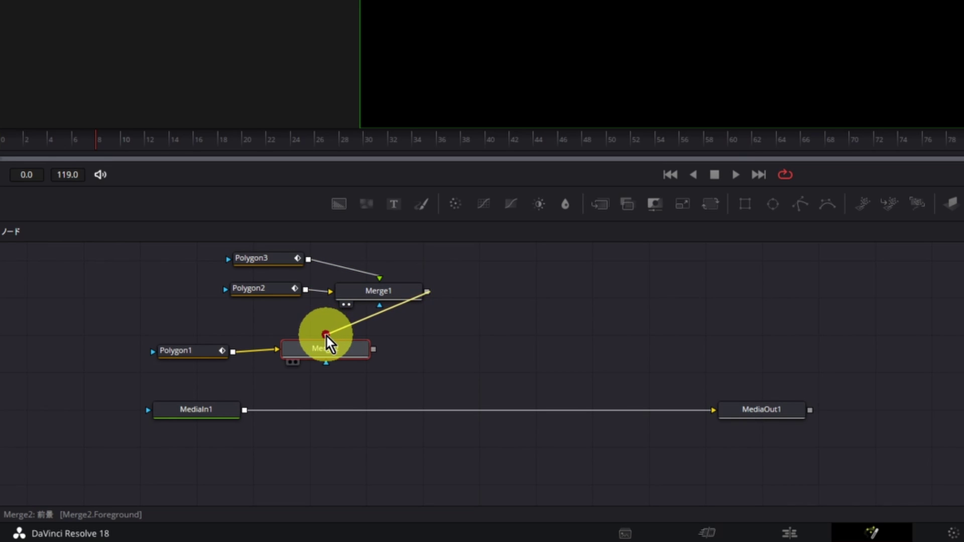
pyautogui.moveTo(328, 333); pyautogui.dragTo(327, 338)
pyautogui.click(355, 349)
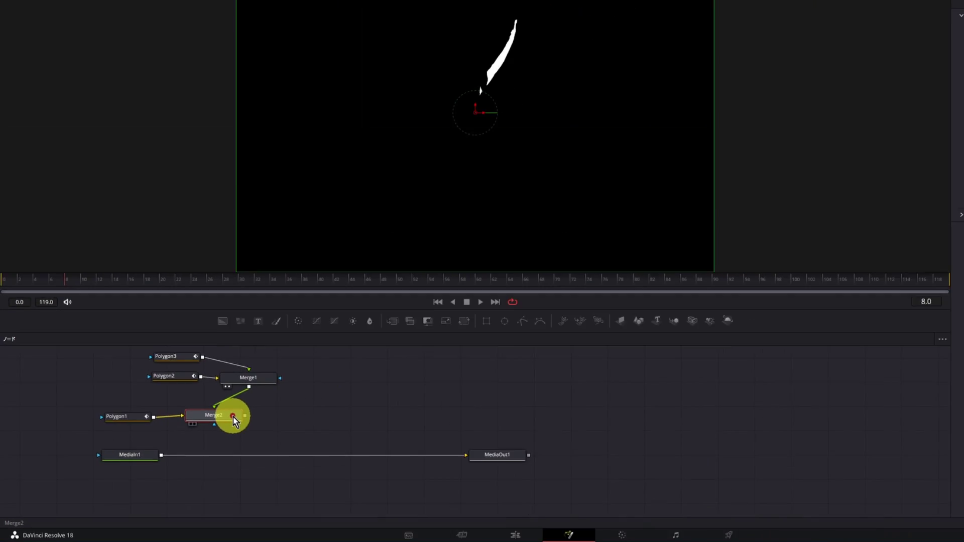
pyautogui.moveTo(355, 351)
pyautogui.mouseDown()
pyautogui.moveTo(233, 405)
pyautogui.moveTo(209, 435)
pyautogui.mouseUp()
pyautogui.press('1')
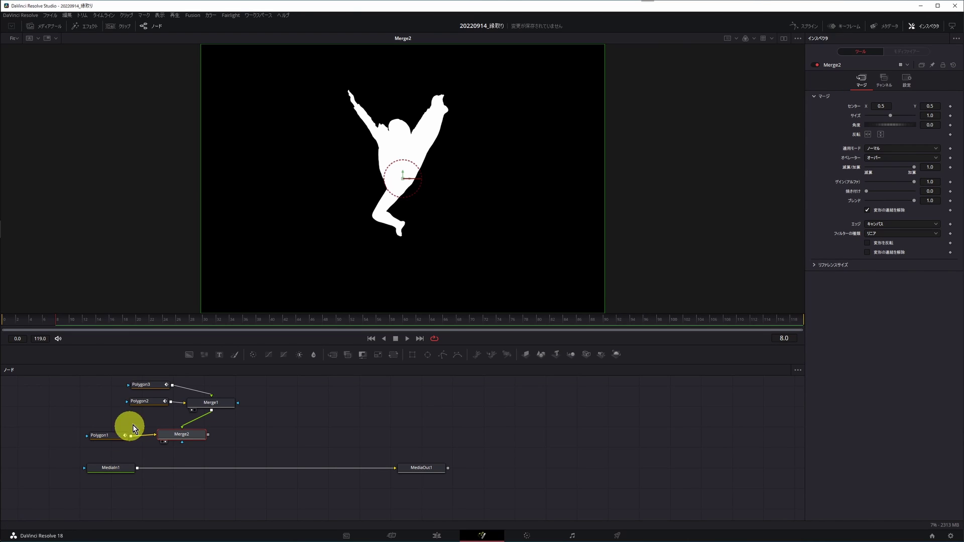
# Change Merge2's operator to XOR in the Inspector and save the project
pyautogui.rightClick(153, 390)
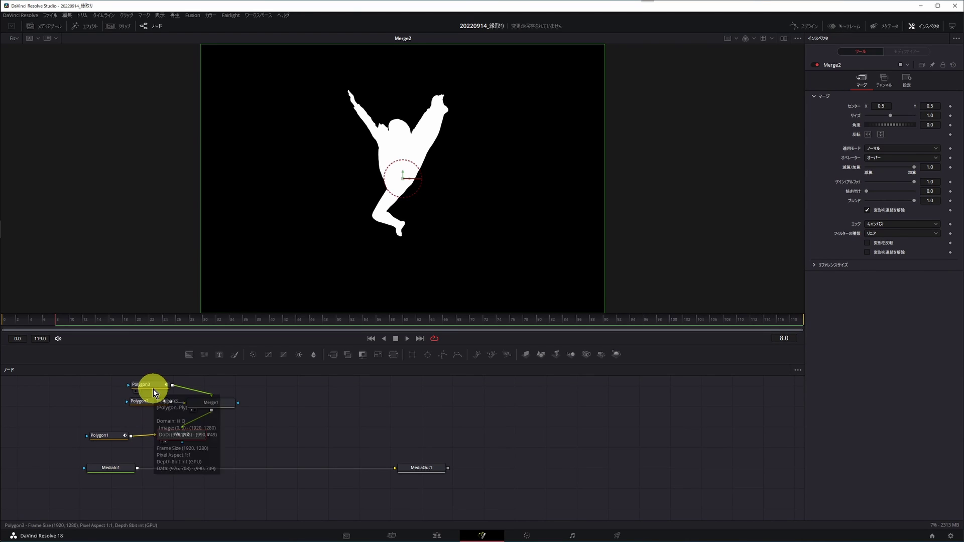
pyautogui.press('Escape')
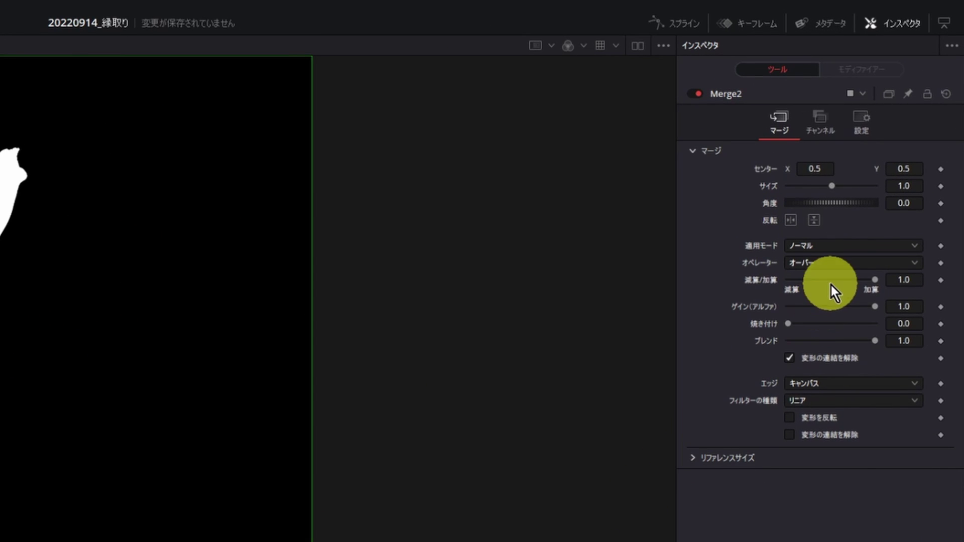
pyautogui.click(792, 263)
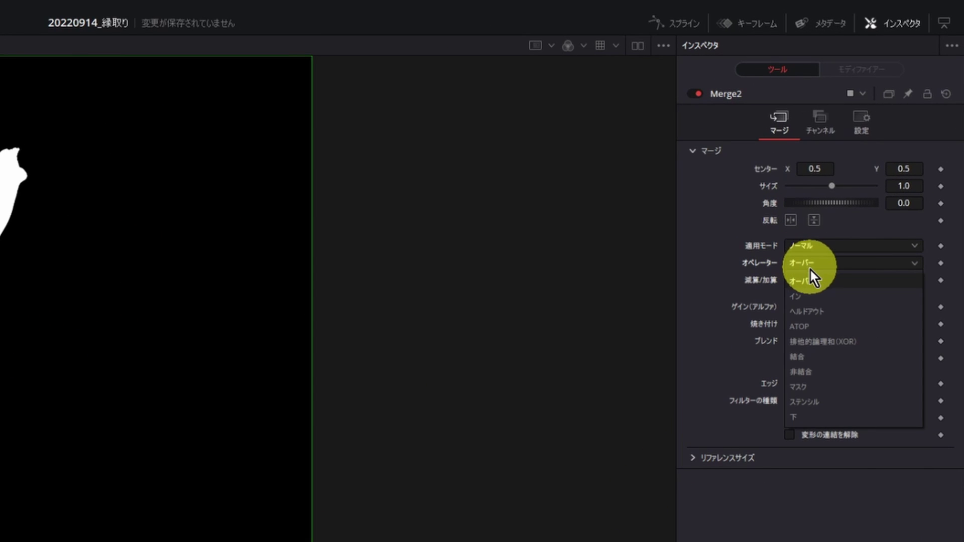
pyautogui.click(812, 343)
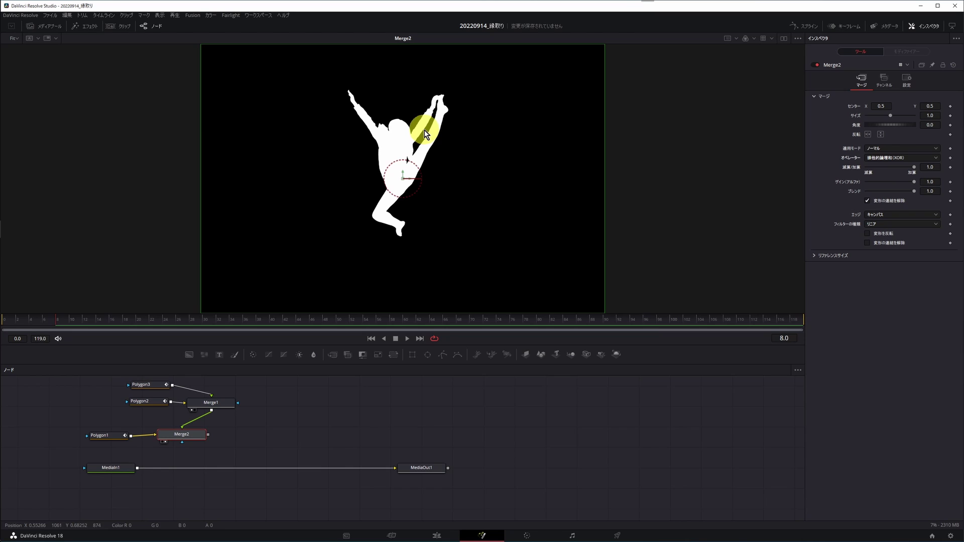
pyautogui.hotkey('ctrl', 's')
# Shift the polygon and merge nodes left, wire Merge2 into MediaIn1's mask, and zoom to check
pyautogui.moveTo(239, 448); pyautogui.dragTo(88, 375)
pyautogui.moveTo(205, 436)
pyautogui.mouseDown()
pyautogui.moveTo(142, 436)
pyautogui.moveTo(127, 464)
pyautogui.mouseUp()
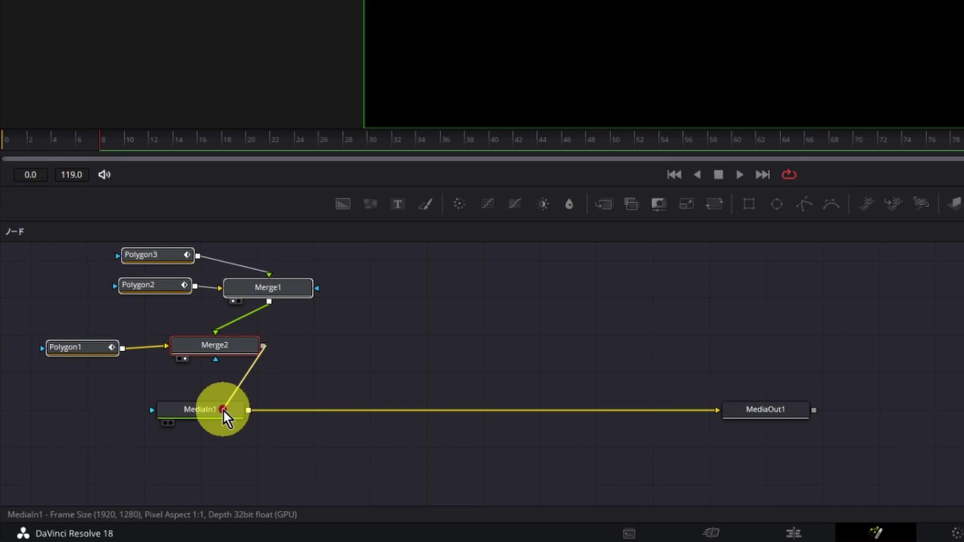
pyautogui.moveTo(225, 406); pyautogui.dragTo(224, 412)
pyautogui.click(236, 408)
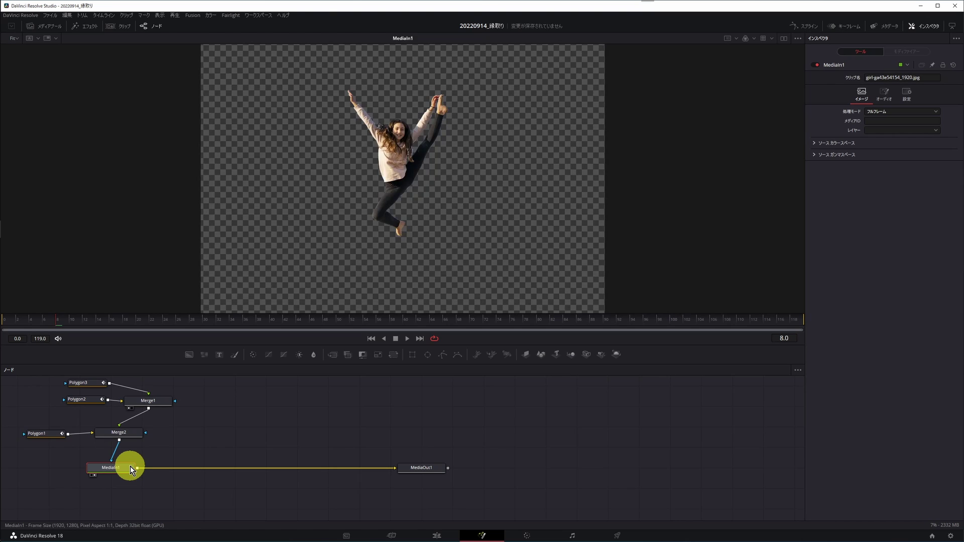
pyautogui.scroll(-1, 428, 220)
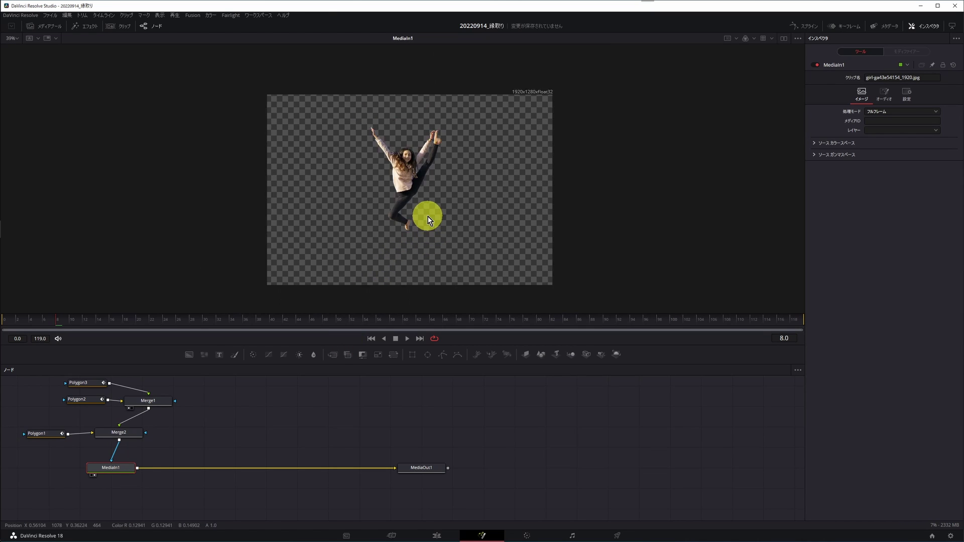
pyautogui.scroll(3, 428, 217)
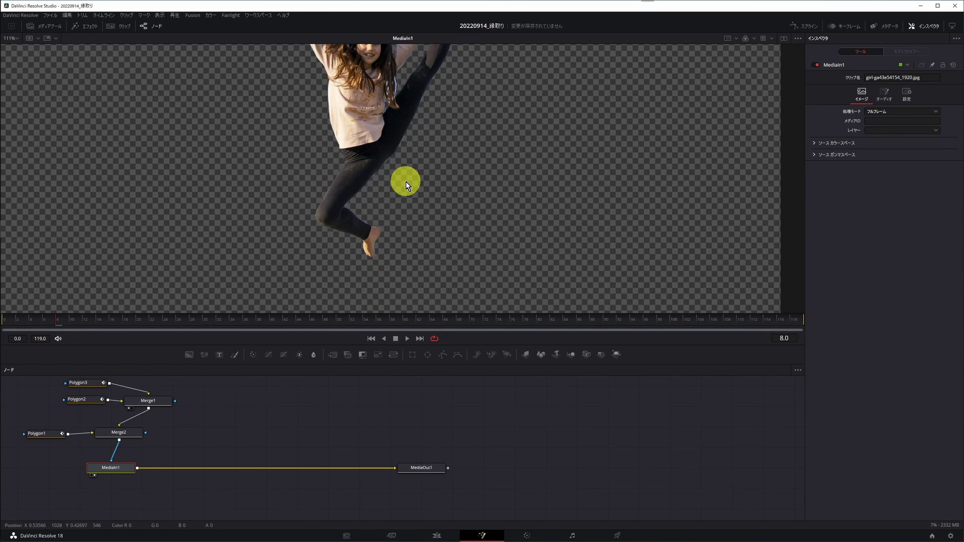
pyautogui.scroll(-1, 406, 182)
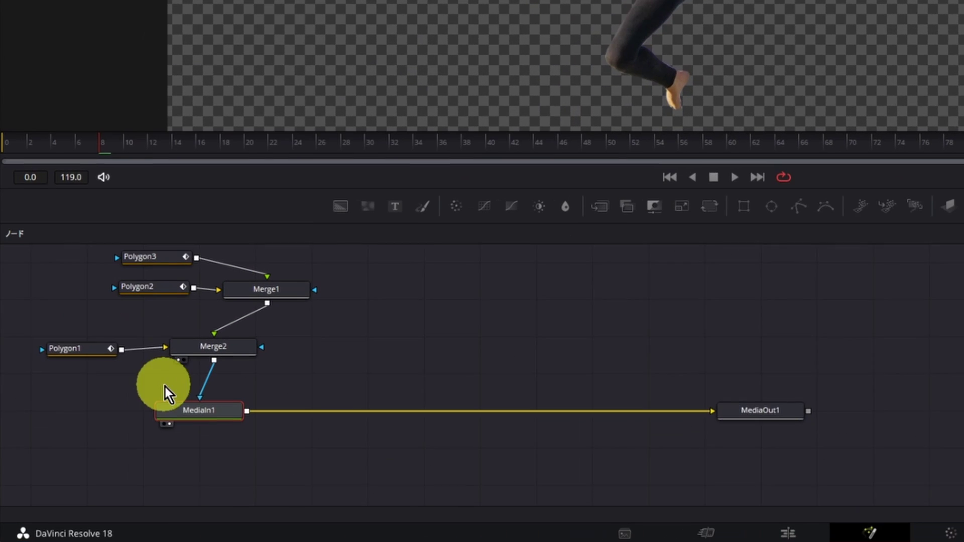
pyautogui.click(106, 468)
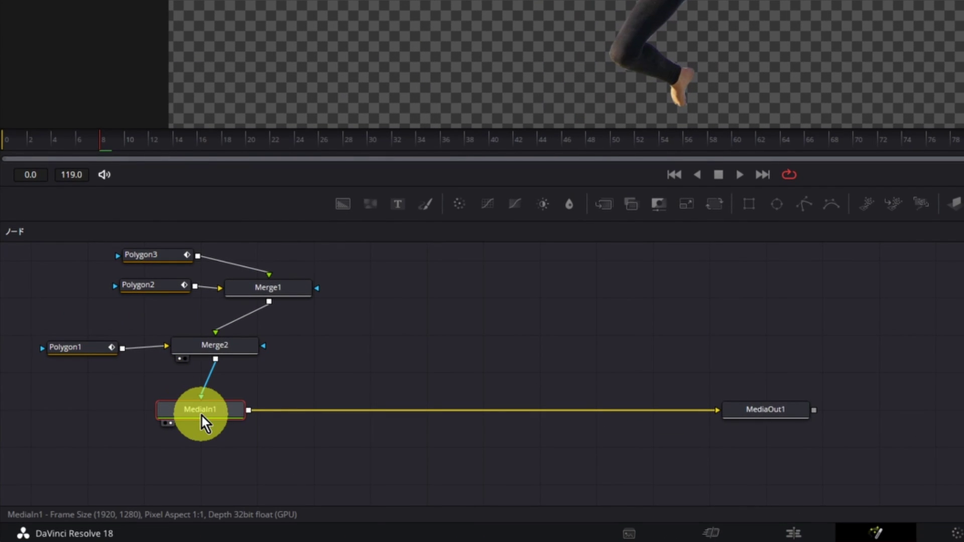
pyautogui.moveTo(202, 416)
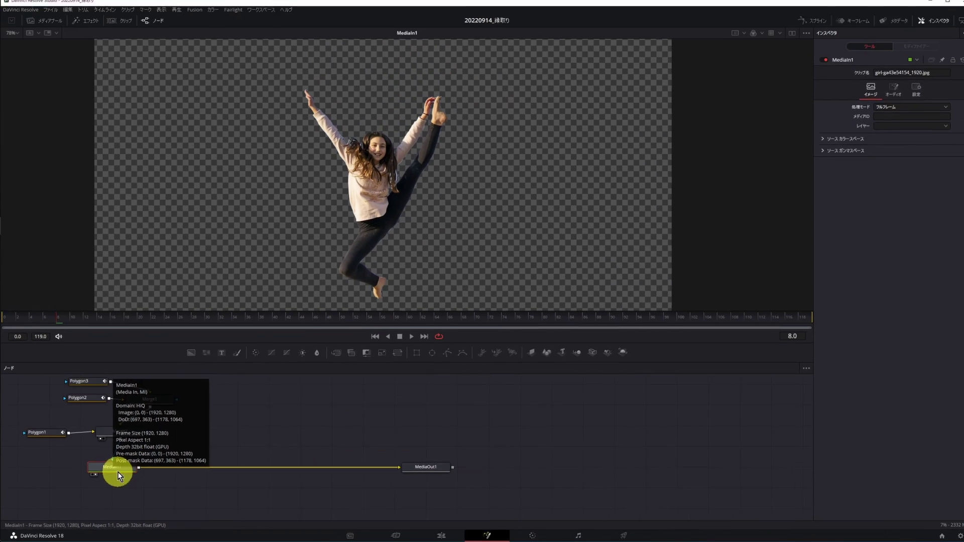
# Add a Bitmap mask node fed by MediaIn1 and view the girl's white silhouette on black
pyautogui.click(95, 29)
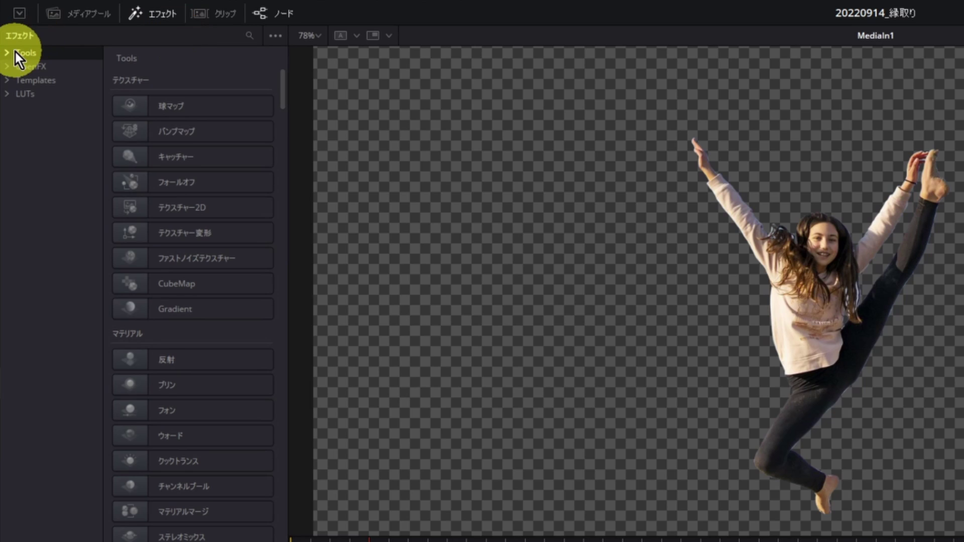
pyautogui.click(15, 57)
pyautogui.click(35, 328)
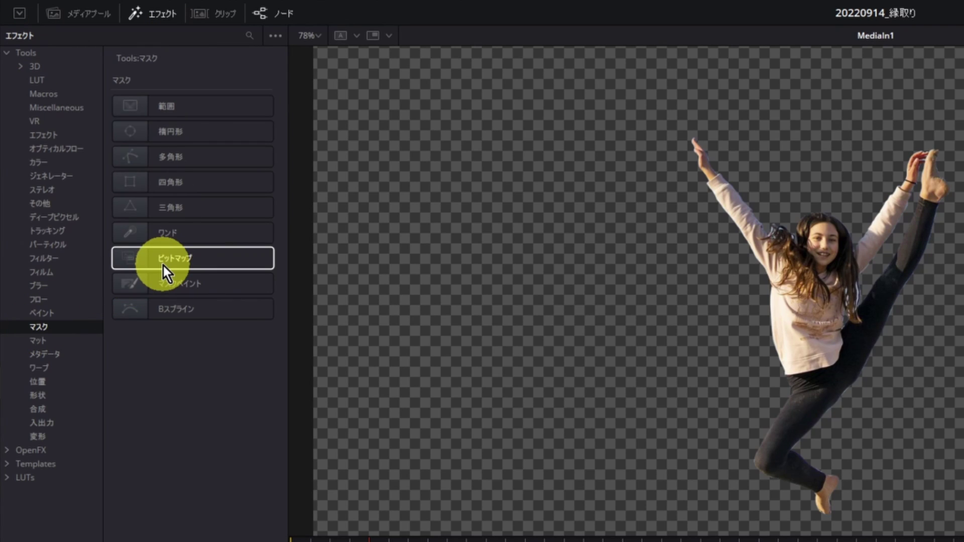
pyautogui.moveTo(163, 266)
pyautogui.mouseDown()
pyautogui.moveTo(74, 455)
pyautogui.moveTo(164, 491)
pyautogui.mouseUp()
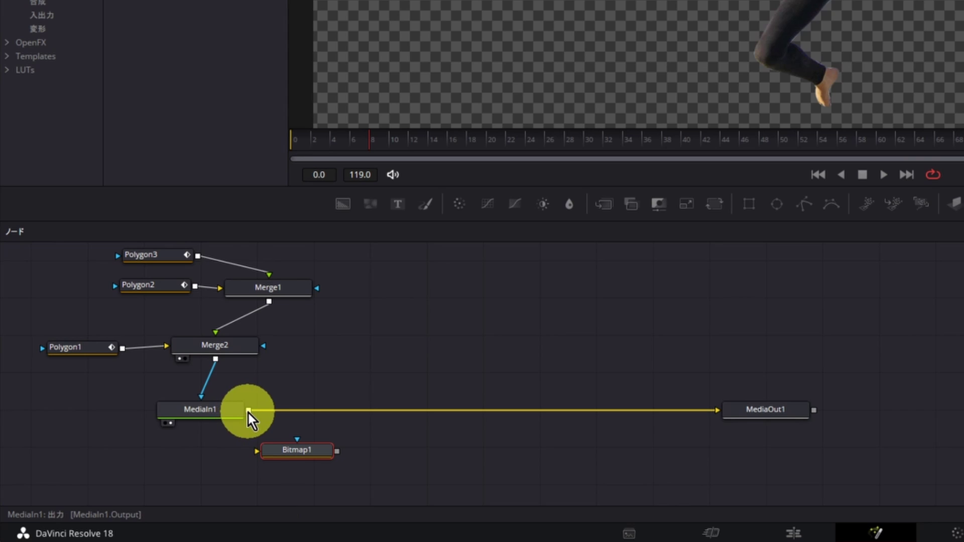
pyautogui.moveTo(249, 411); pyautogui.dragTo(262, 450)
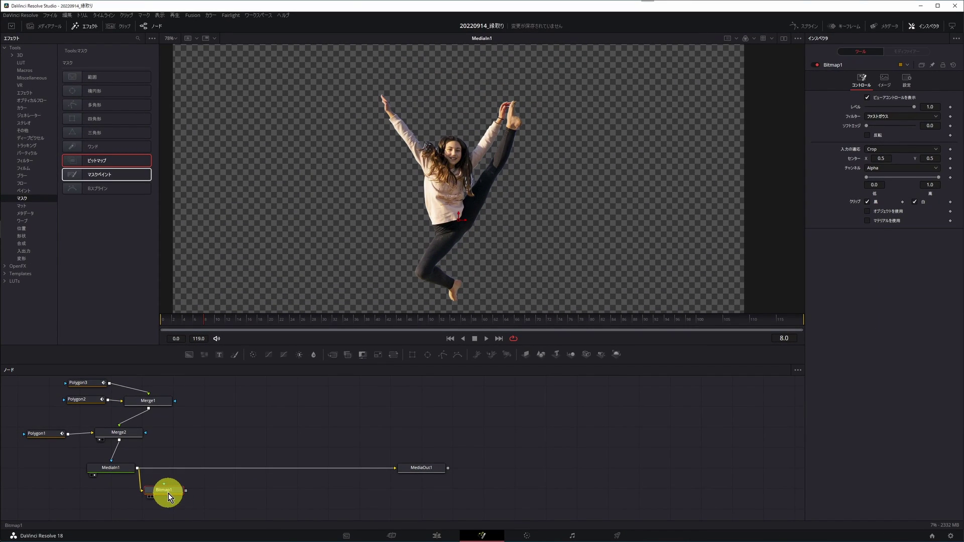
pyautogui.moveTo(167, 494); pyautogui.dragTo(336, 246)
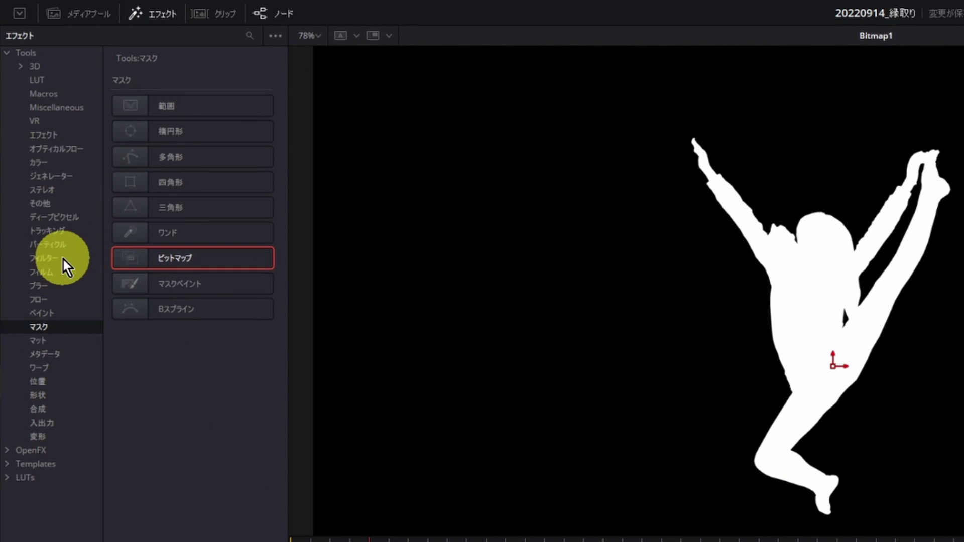
pyautogui.click(62, 260)
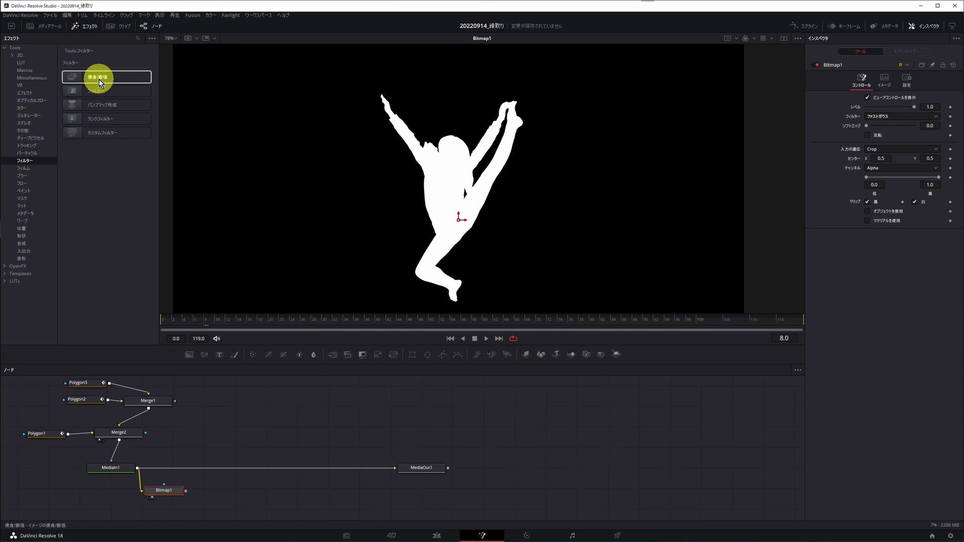
# Add an ErodeDilate node after Bitmap1 and show its result in the viewer
pyautogui.moveTo(100, 83); pyautogui.dragTo(225, 504)
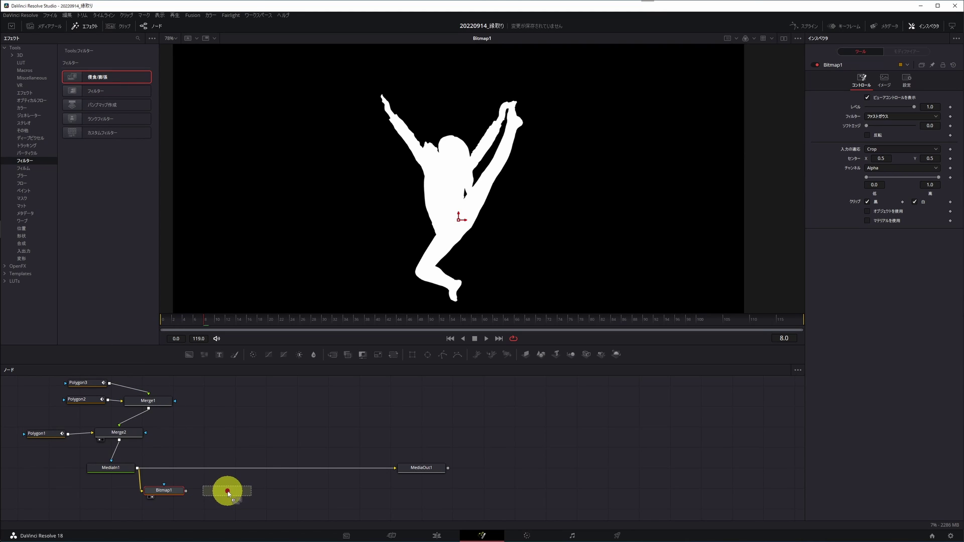
pyautogui.moveTo(225, 504); pyautogui.dragTo(244, 498)
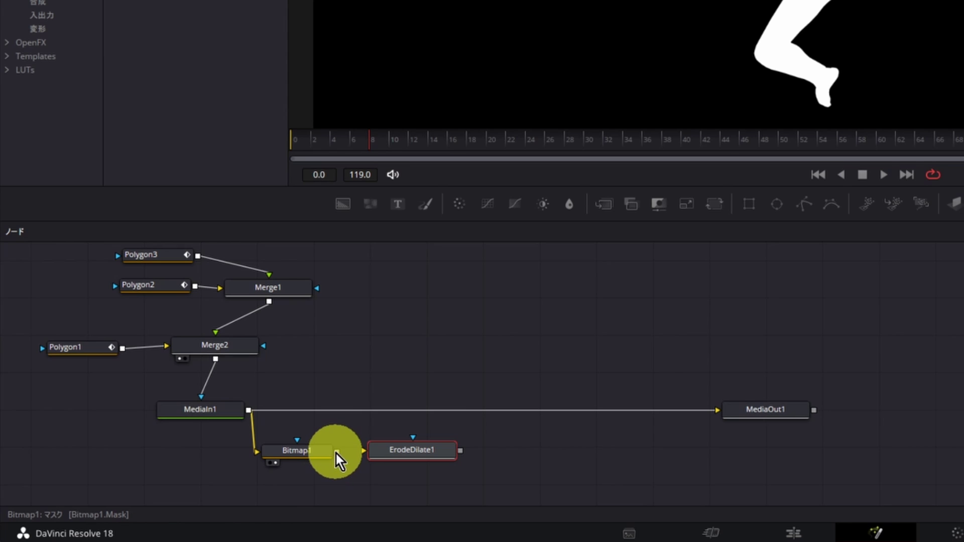
pyautogui.moveTo(336, 453); pyautogui.dragTo(355, 455)
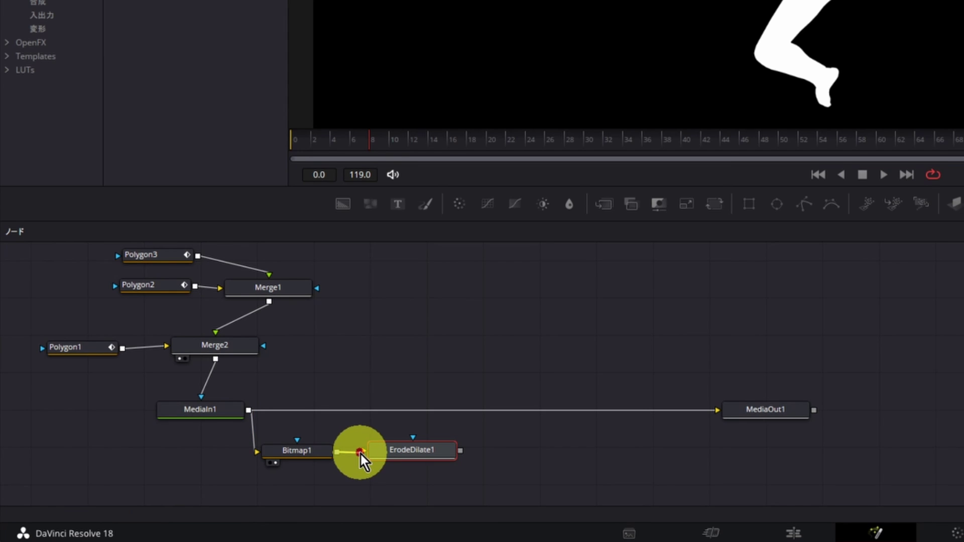
pyautogui.moveTo(361, 454)
pyautogui.mouseDown()
pyautogui.moveTo(376, 454)
pyautogui.moveTo(341, 454)
pyautogui.moveTo(364, 454)
pyautogui.mouseUp()
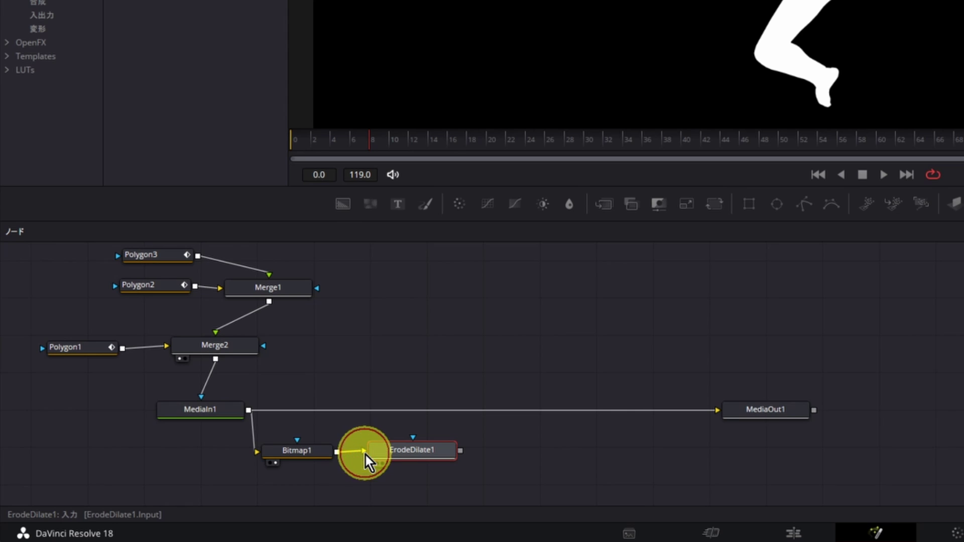
pyautogui.moveTo(365, 454); pyautogui.dragTo(366, 455)
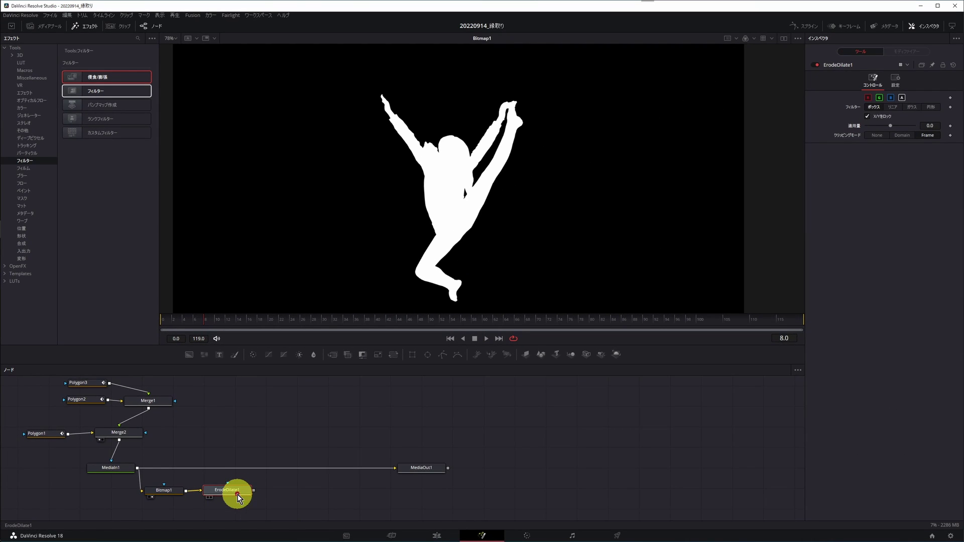
pyautogui.moveTo(237, 495); pyautogui.dragTo(375, 271)
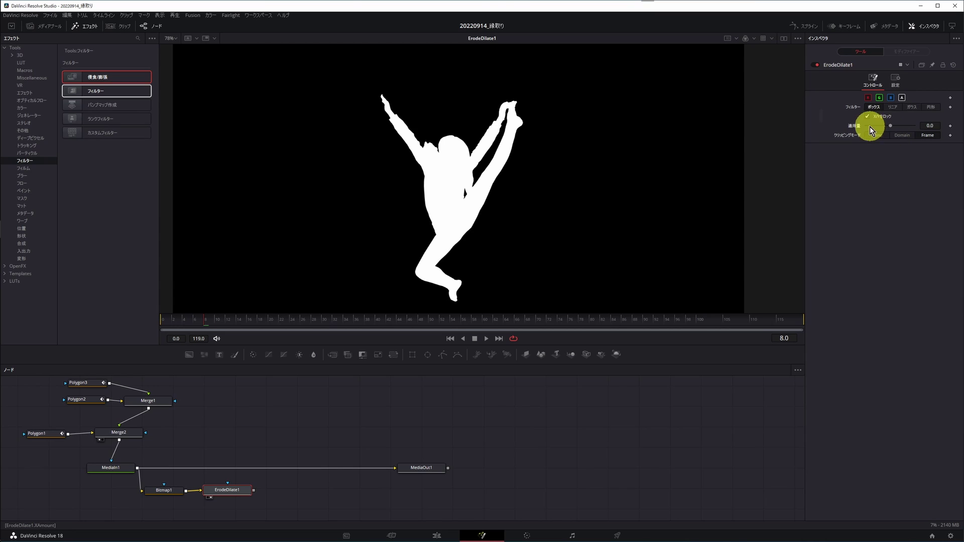
# Set the ErodeDilate amount to 0.00205 and its filter to Circle
pyautogui.click(941, 127)
pyautogui.moveTo(941, 127)
pyautogui.mouseDown()
pyautogui.moveTo(774, 183)
pyautogui.moveTo(431, 150)
pyautogui.moveTo(182, 163)
pyautogui.moveTo(269, 170)
pyautogui.moveTo(416, 219)
pyautogui.moveTo(477, 223)
pyautogui.mouseUp()
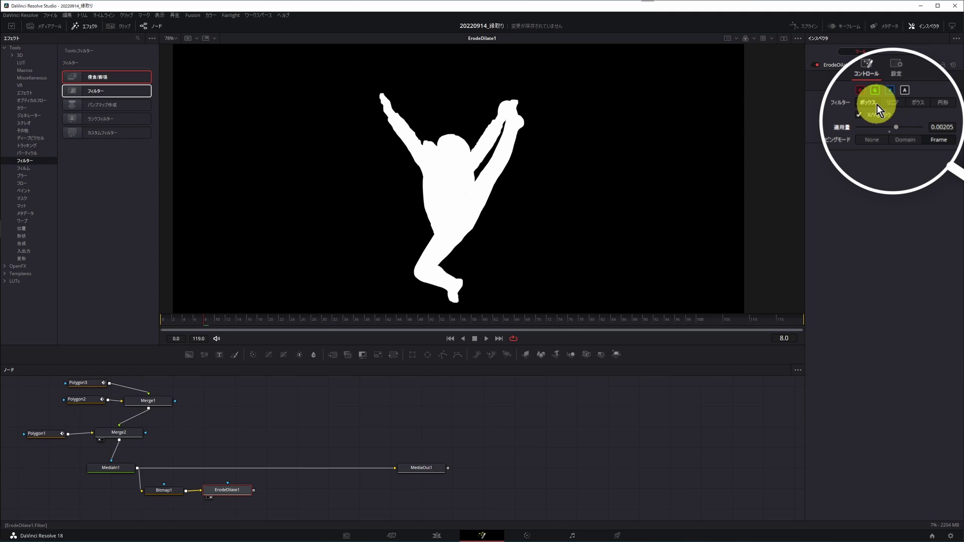
pyautogui.click(947, 107)
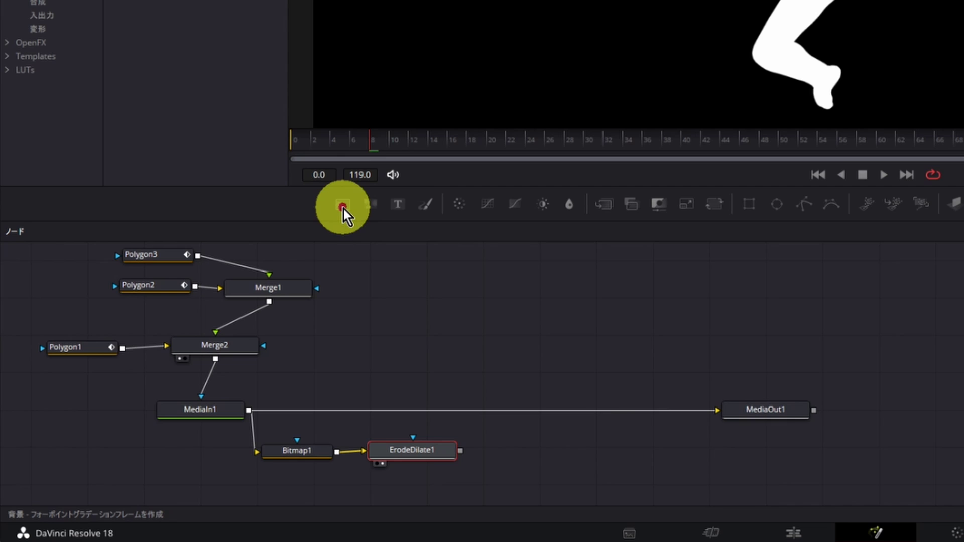
# Add a pure yellow (#FFFF00) Background node and feed ErodeDilate1's output into it
pyautogui.moveTo(344, 209)
pyautogui.mouseDown()
pyautogui.moveTo(496, 455)
pyautogui.moveTo(532, 454)
pyautogui.mouseUp()
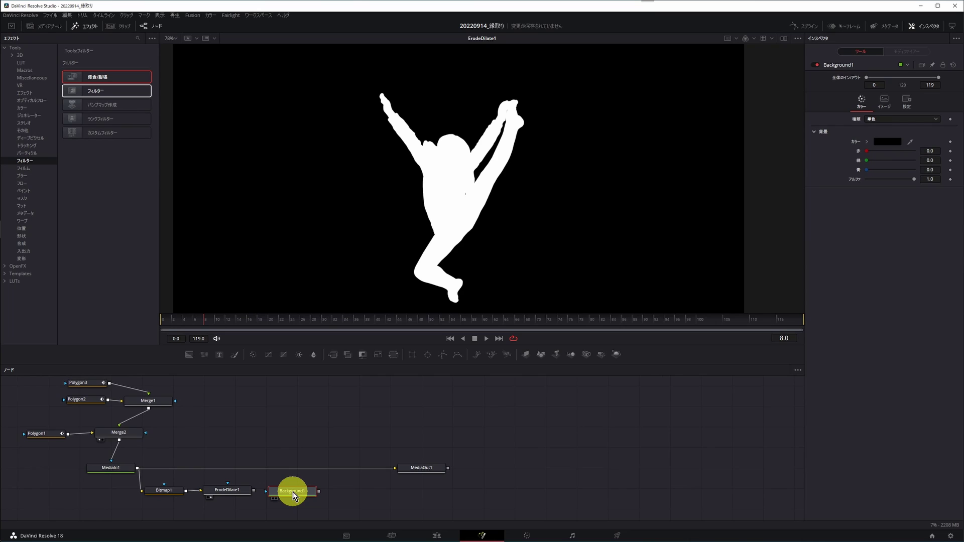
pyautogui.click(899, 142)
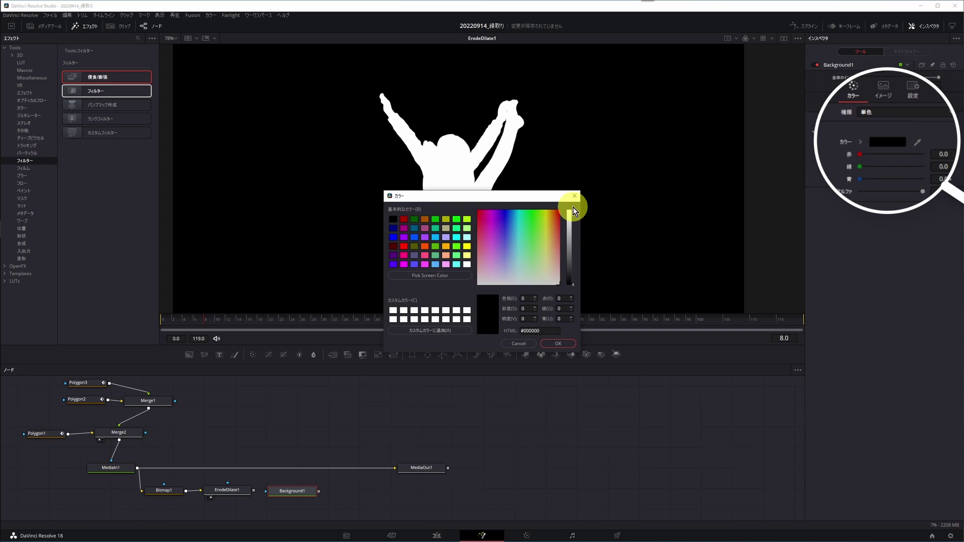
pyautogui.click(466, 246)
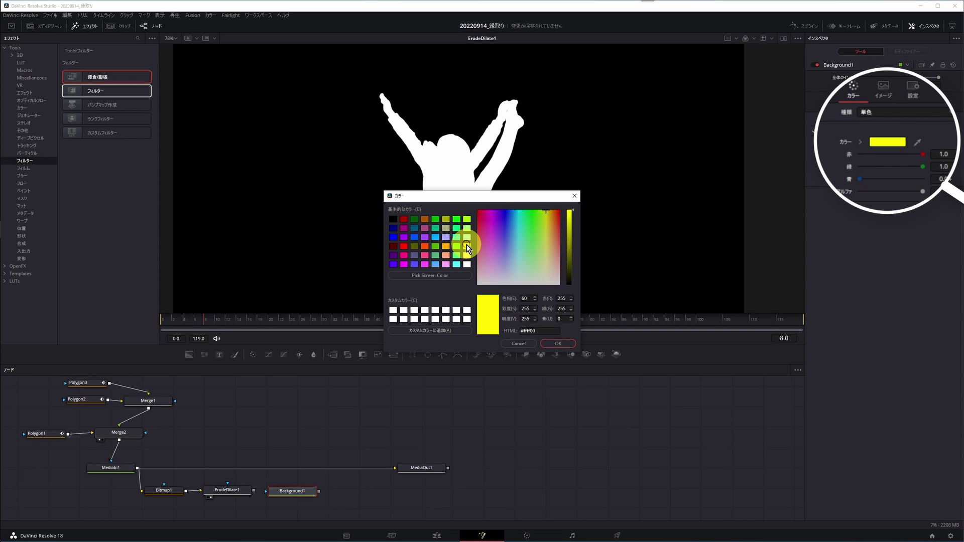
pyautogui.click(559, 343)
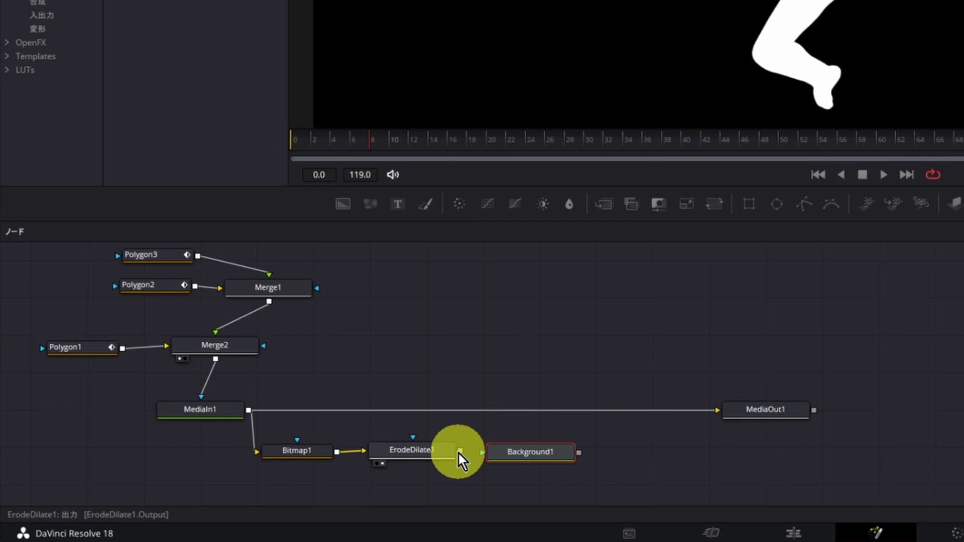
pyautogui.moveTo(459, 452); pyautogui.dragTo(501, 457)
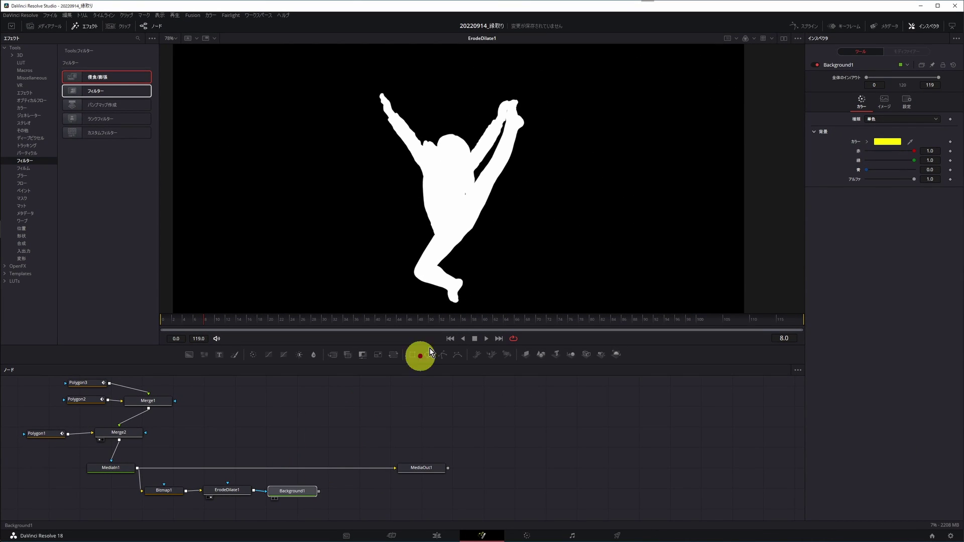
# Show MediaIn1 and the yellow silhouette in dual viewers, fitting the silhouette view
pyautogui.moveTo(296, 498); pyautogui.dragTo(518, 223)
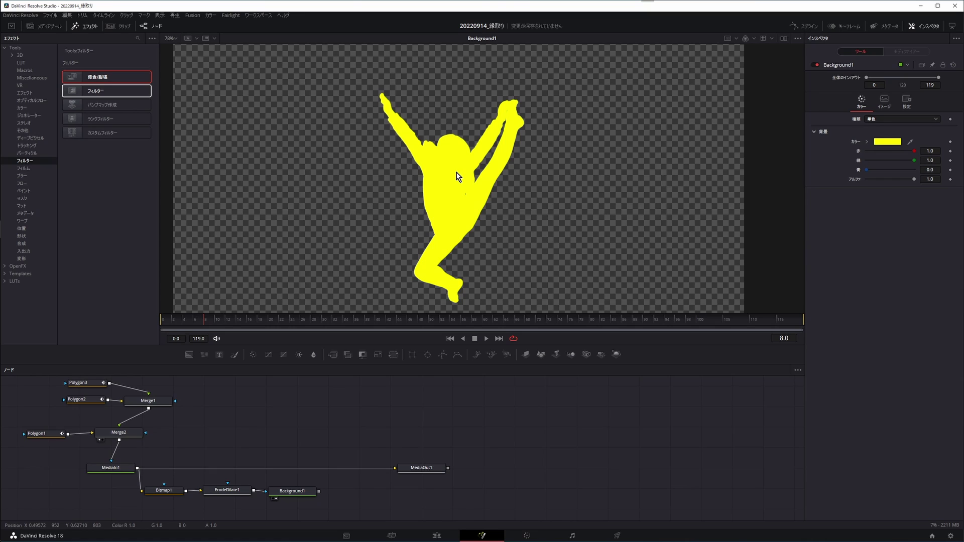
pyautogui.click(89, 25)
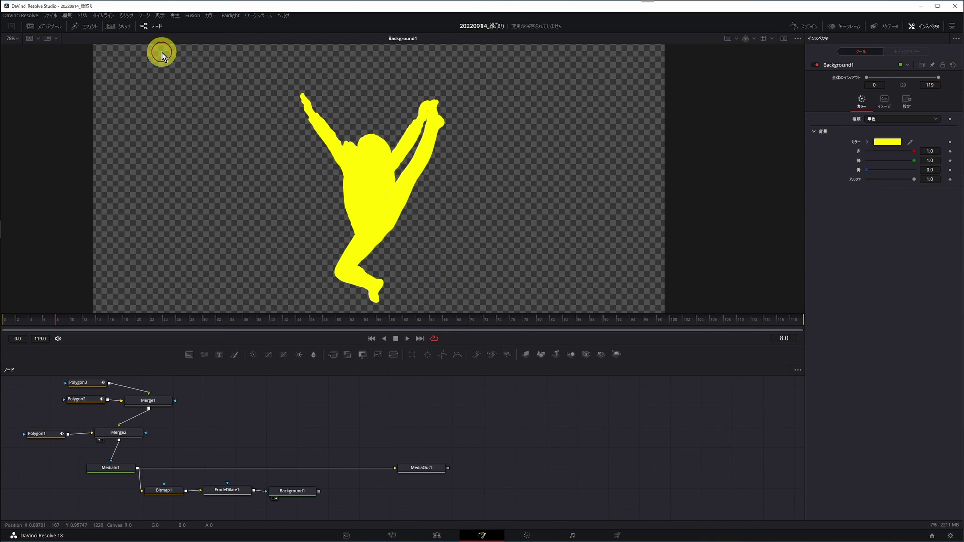
pyautogui.click(785, 41)
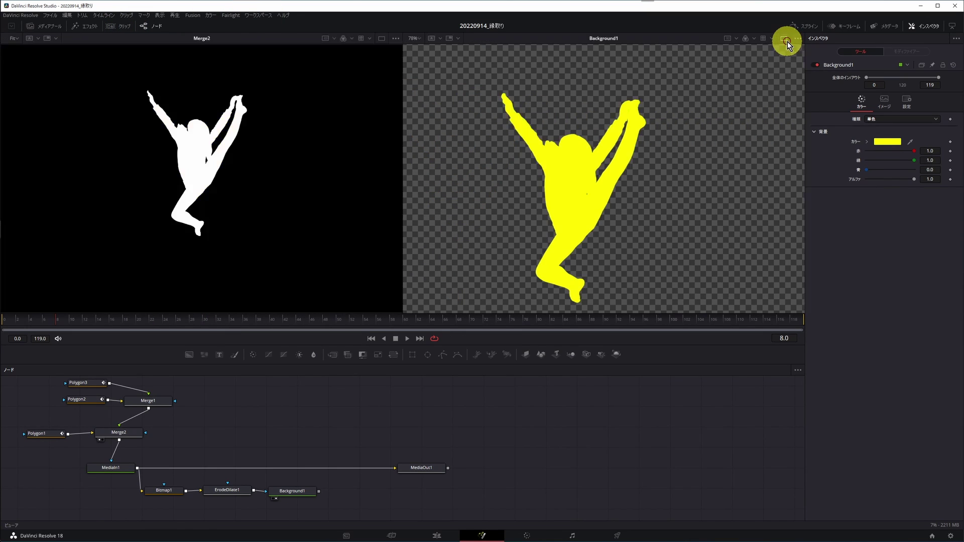
pyautogui.click(108, 467)
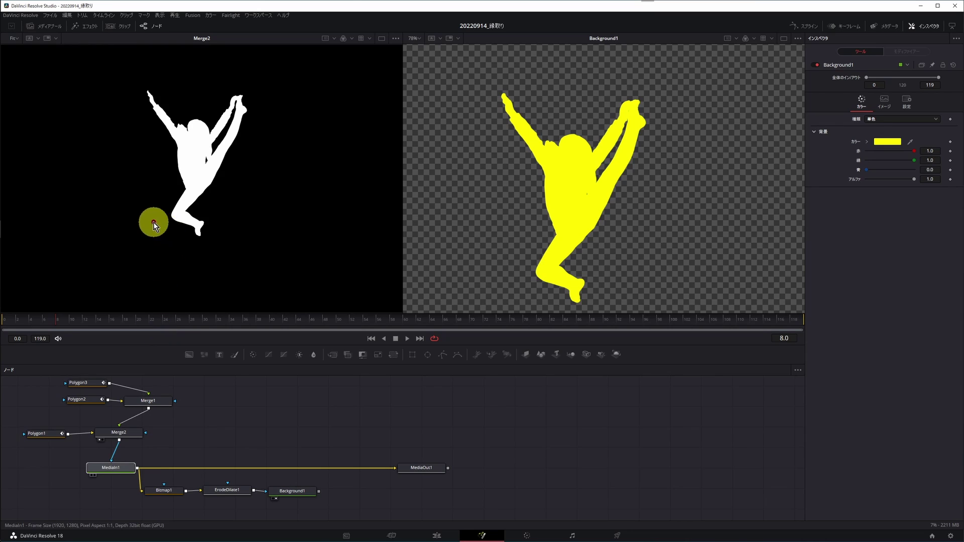
pyautogui.moveTo(109, 467); pyautogui.dragTo(154, 223)
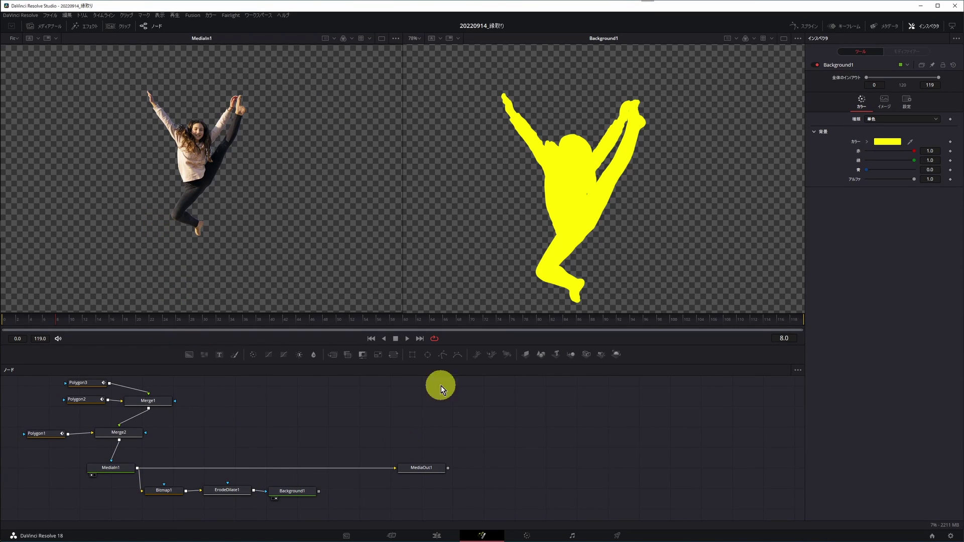
pyautogui.hotkey('ctrl', 'f')
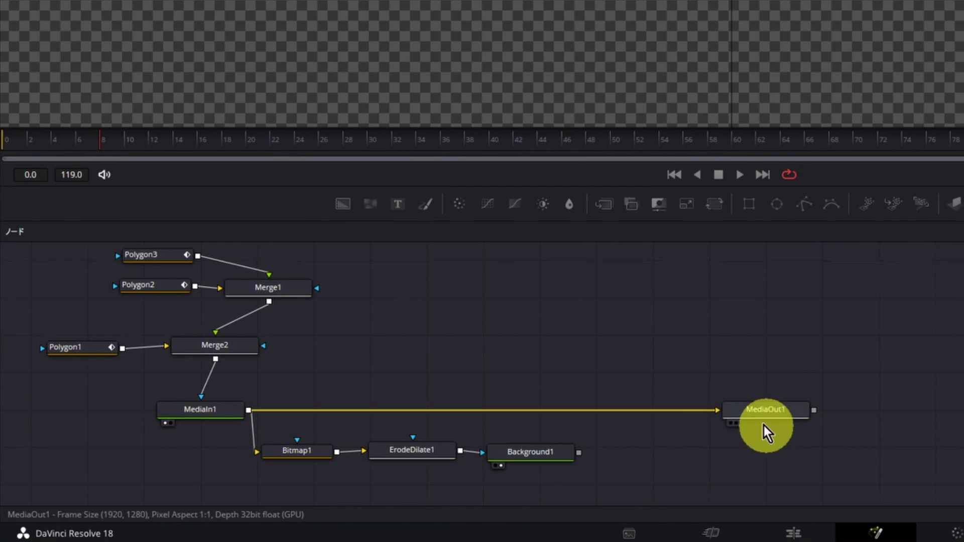
# Insert Merge3 with Background1 as background and MediaIn1 as foreground, outputting to MediaOut1
pyautogui.click(708, 409)
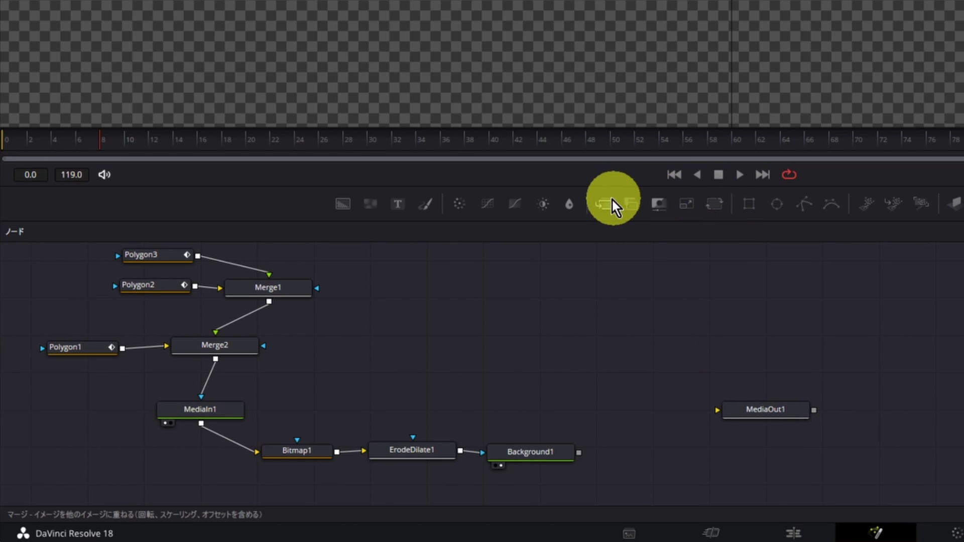
pyautogui.moveTo(609, 203); pyautogui.dragTo(541, 393)
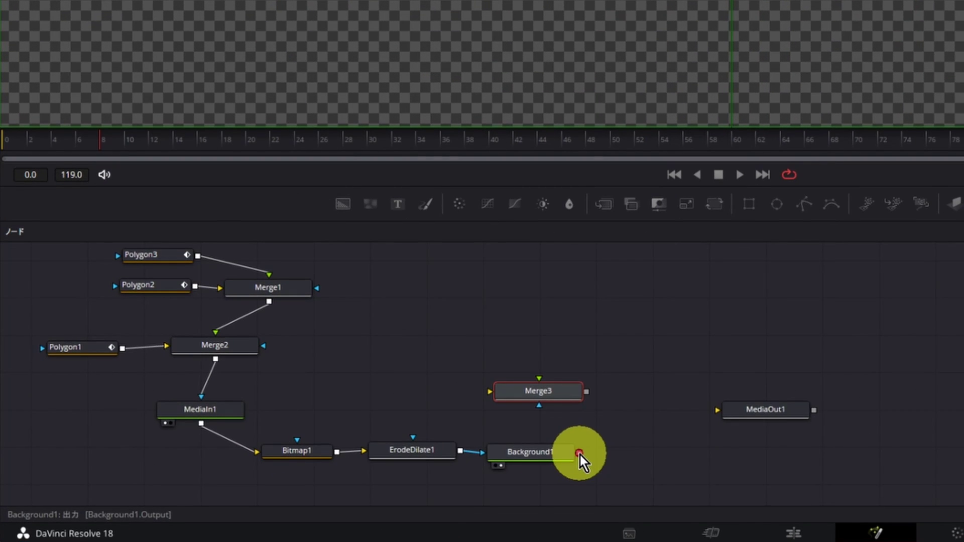
pyautogui.moveTo(579, 454); pyautogui.dragTo(488, 395)
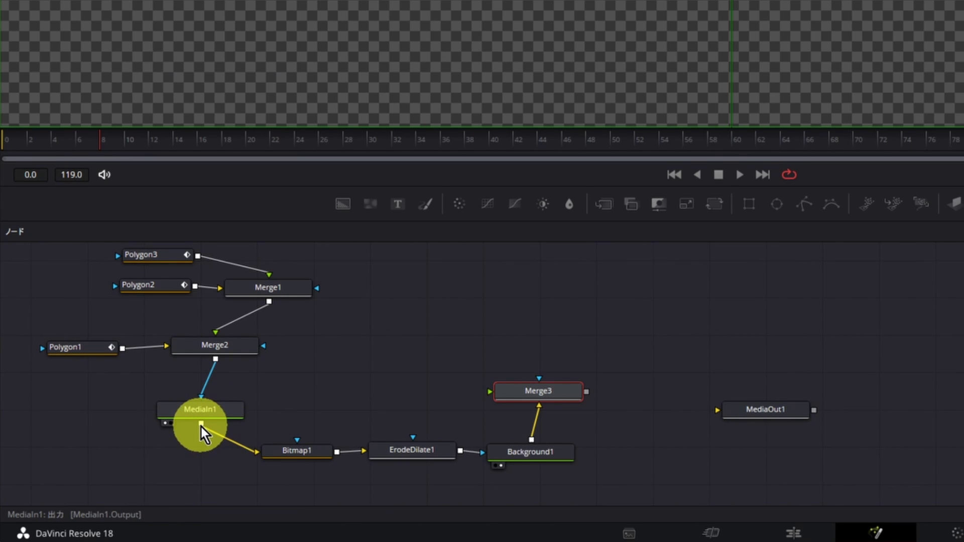
pyautogui.moveTo(200, 426); pyautogui.dragTo(491, 394)
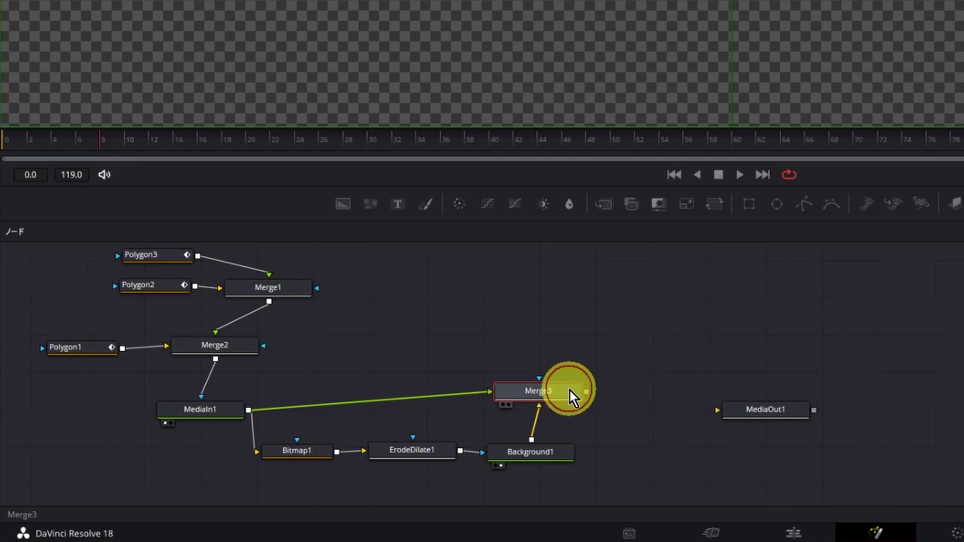
pyautogui.moveTo(586, 392); pyautogui.dragTo(722, 412)
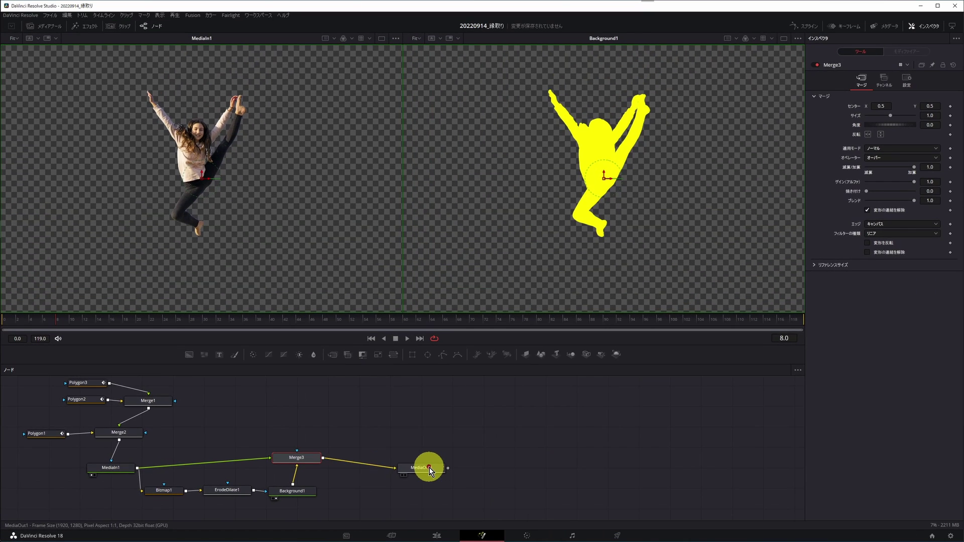
pyautogui.moveTo(428, 465)
pyautogui.mouseDown()
pyautogui.moveTo(428, 425)
pyautogui.moveTo(430, 471)
pyautogui.mouseUp()
# Preview the final MediaOut1 composite of the yellow-outlined girl in the viewer
pyautogui.click(358, 215)
pyautogui.press('1')
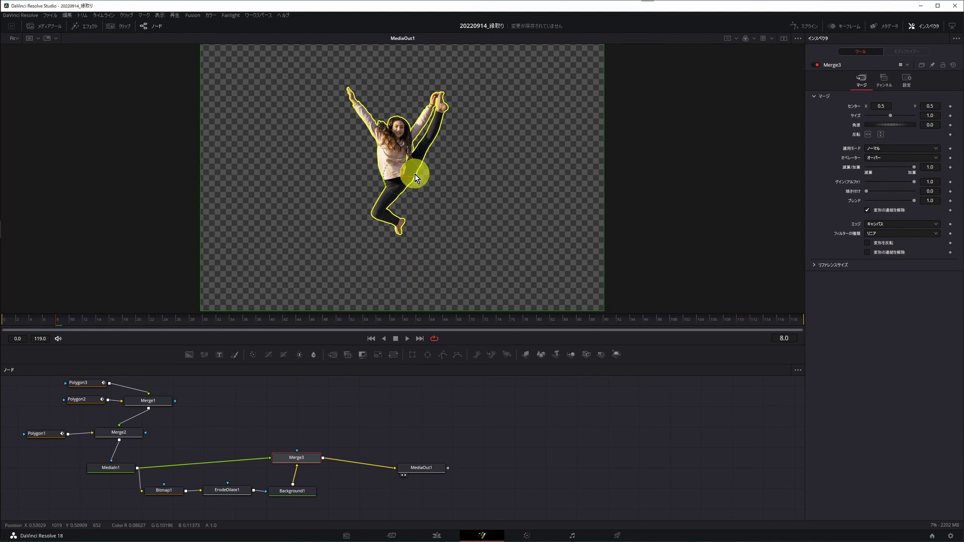
pyautogui.scroll(3, 427, 186)
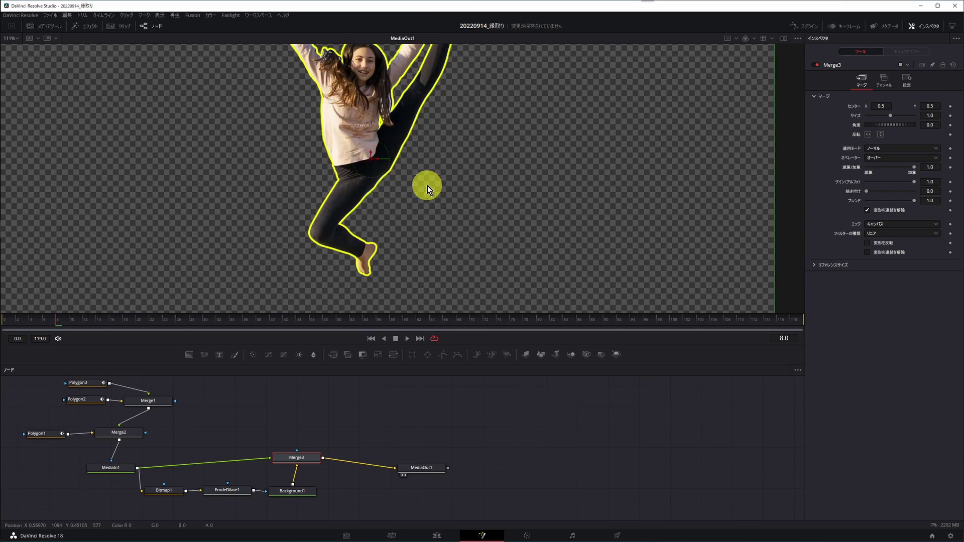
pyautogui.moveTo(426, 186); pyautogui.dragTo(442, 227)
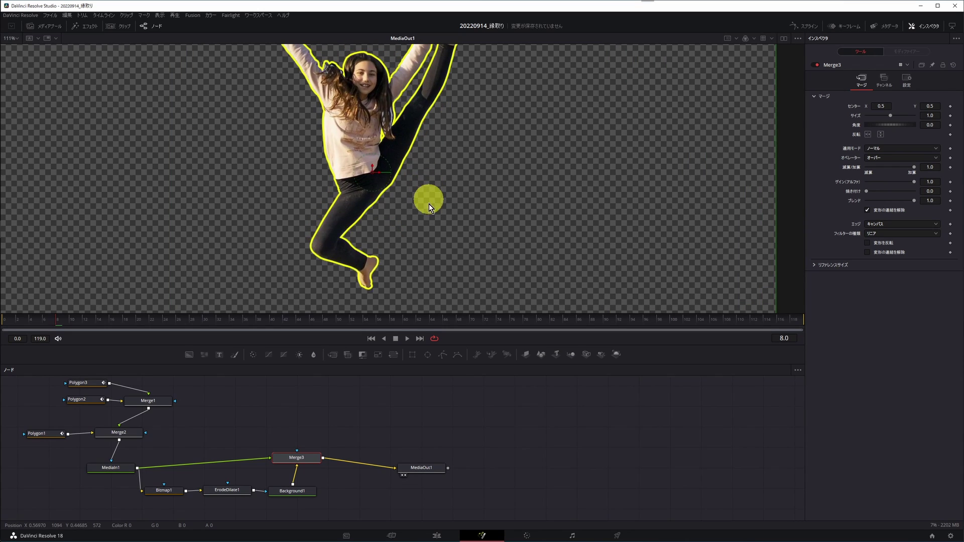
# On the Edit page, place a four-colour gradient on V1 beneath the girl's clip and save
pyautogui.click(436, 537)
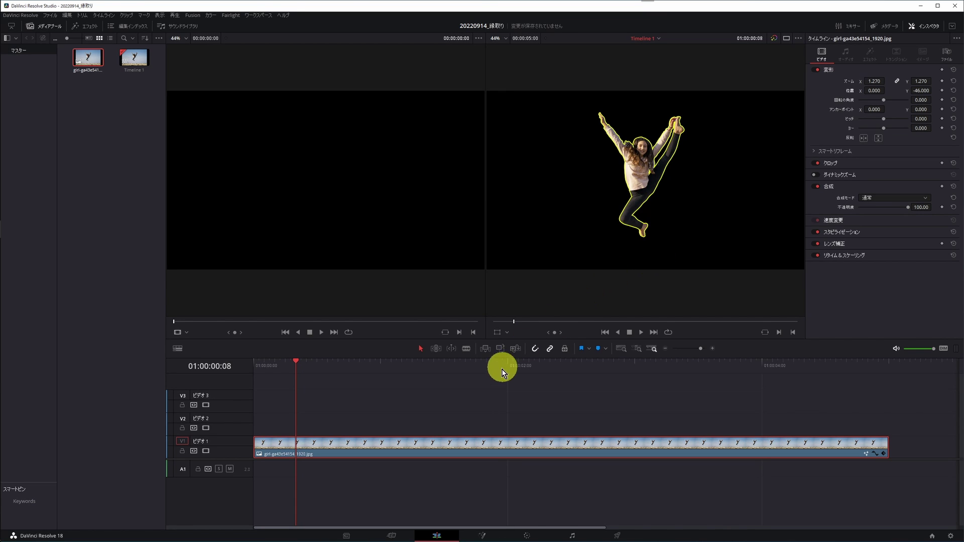
pyautogui.moveTo(80, 341)
pyautogui.mouseDown()
pyautogui.moveTo(277, 465)
pyautogui.moveTo(261, 454)
pyautogui.mouseUp()
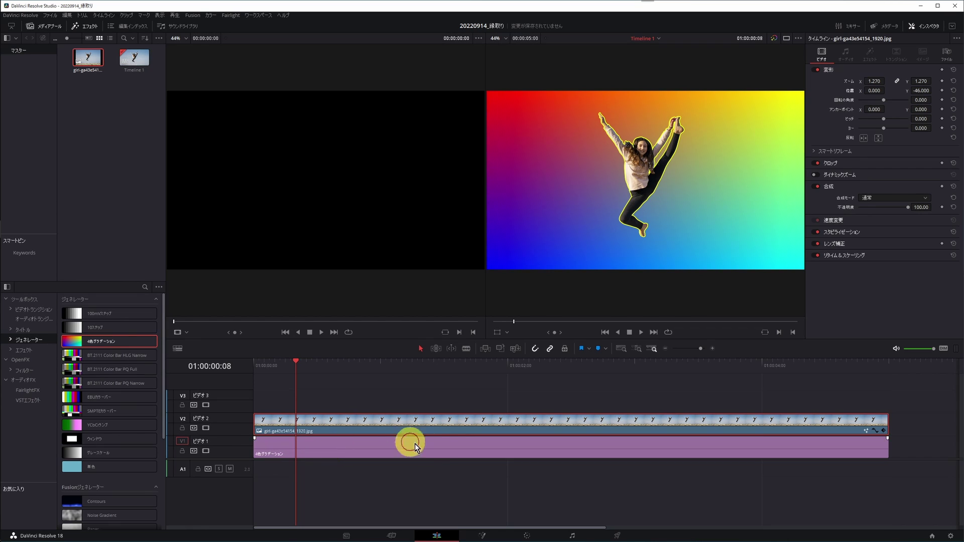
pyautogui.hotkey('ctrl', 's')
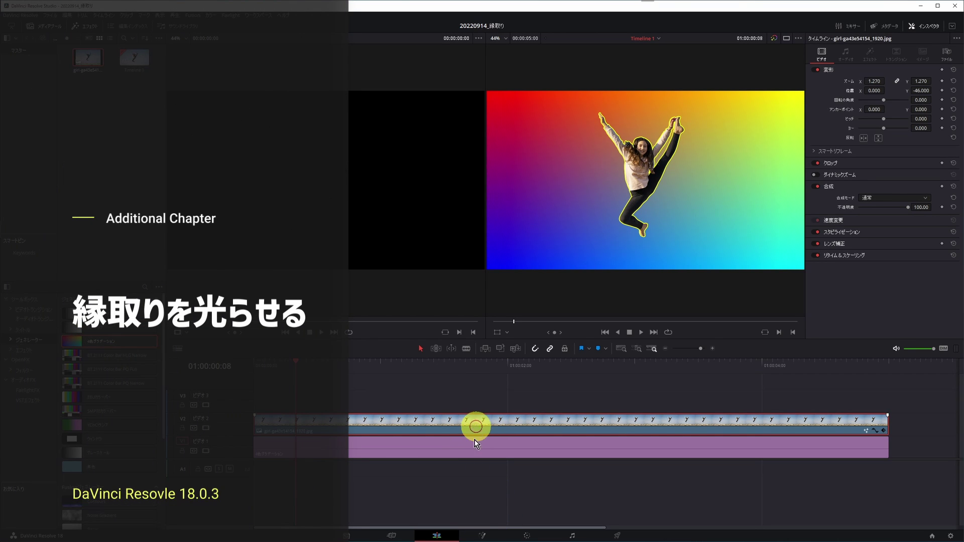
# Back in Fusion, add a Glow1 node after Background1 to halo the yellow outline
pyautogui.click(482, 536)
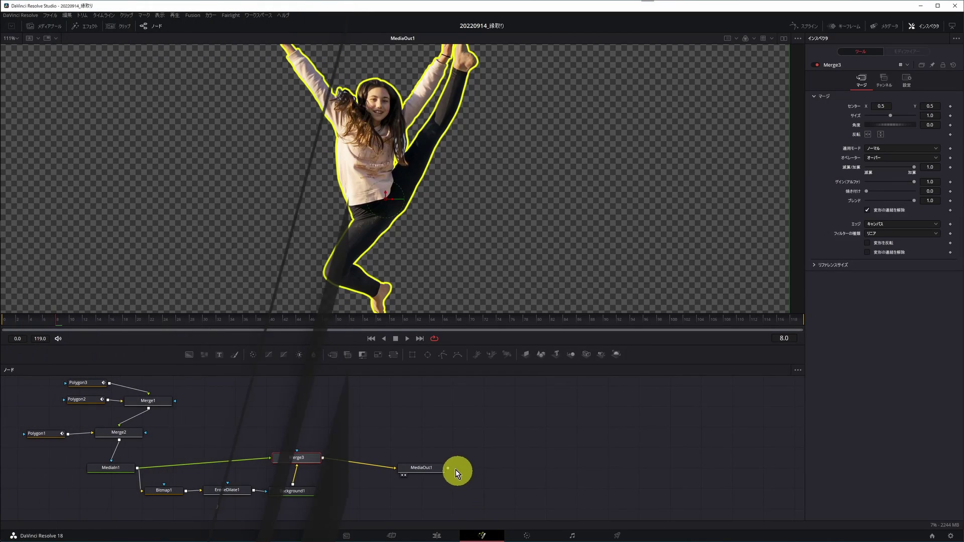
pyautogui.click(287, 491)
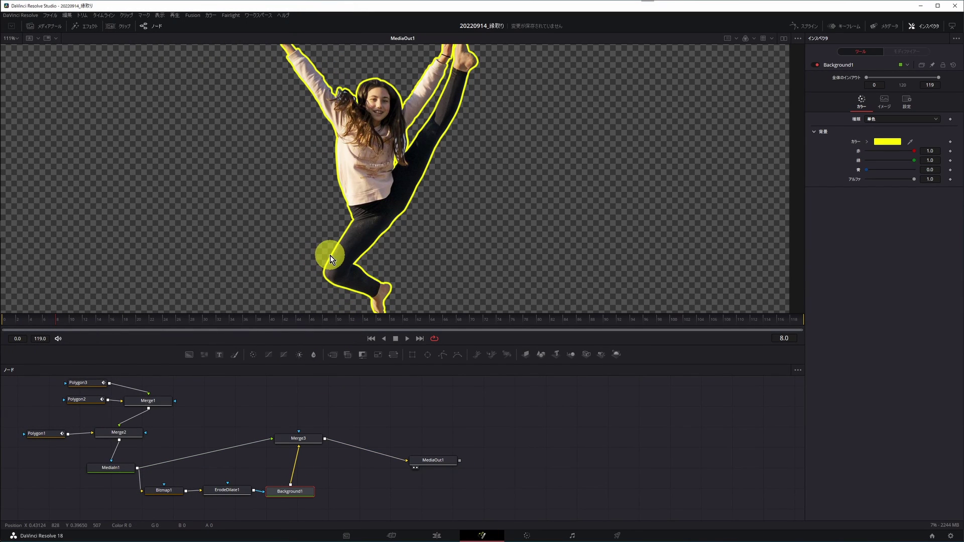
pyautogui.click(98, 24)
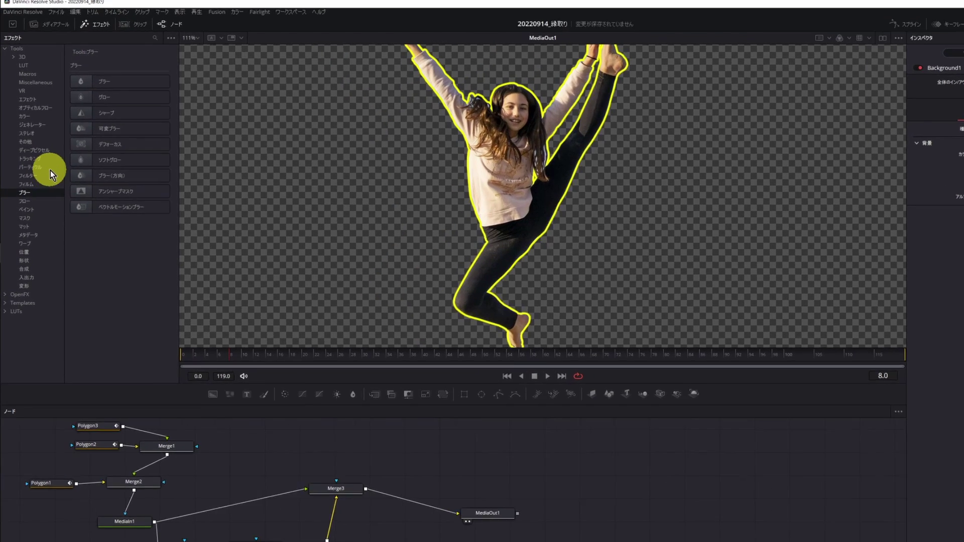
pyautogui.click(21, 175)
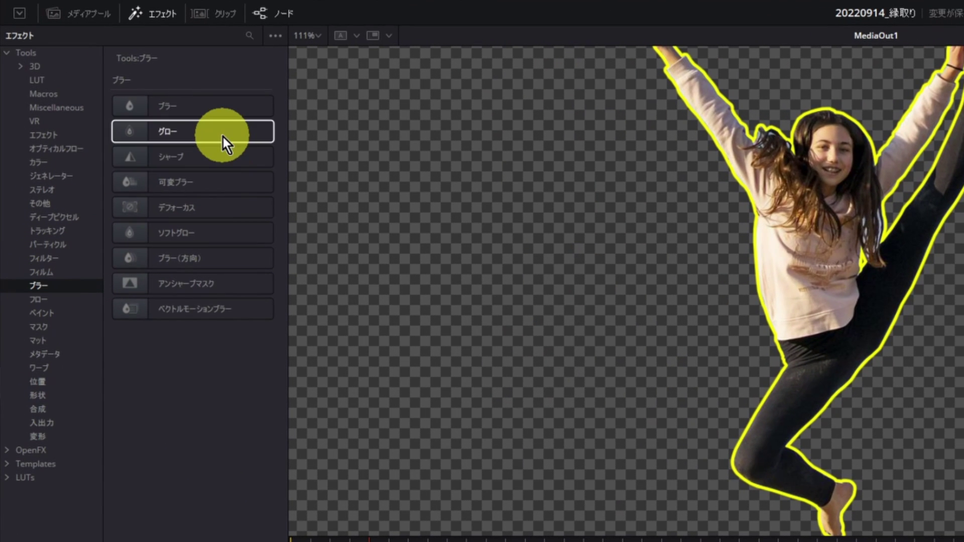
pyautogui.click(204, 131)
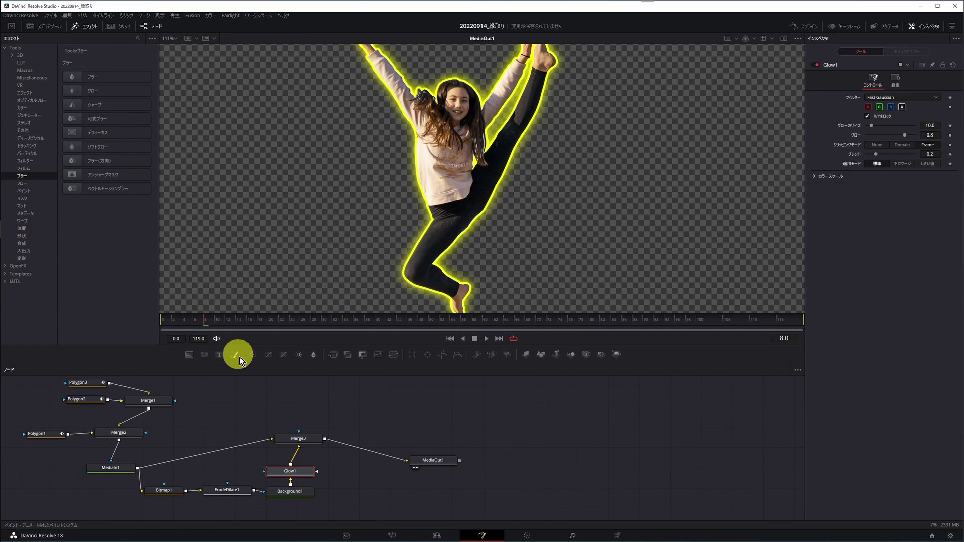
pyautogui.click(285, 497)
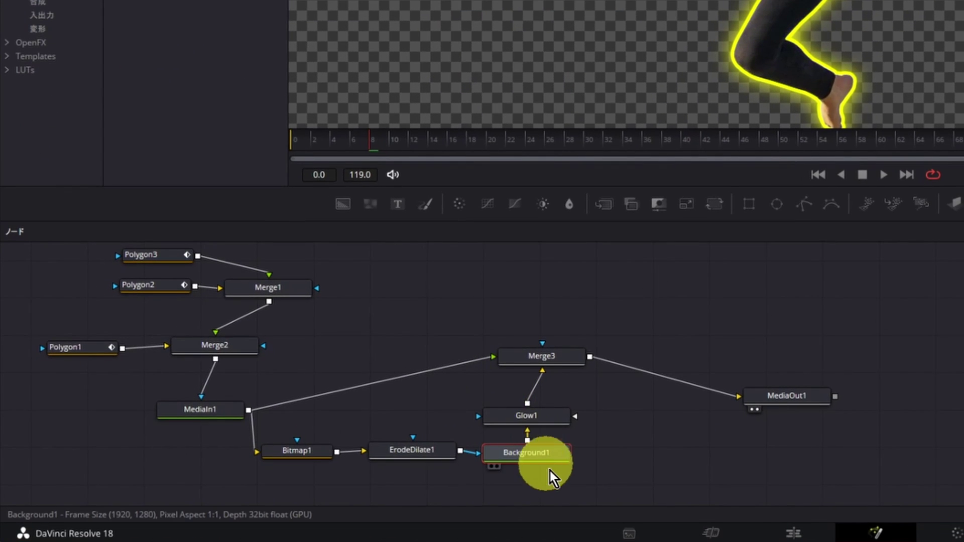
pyautogui.moveTo(543, 421); pyautogui.dragTo(545, 414)
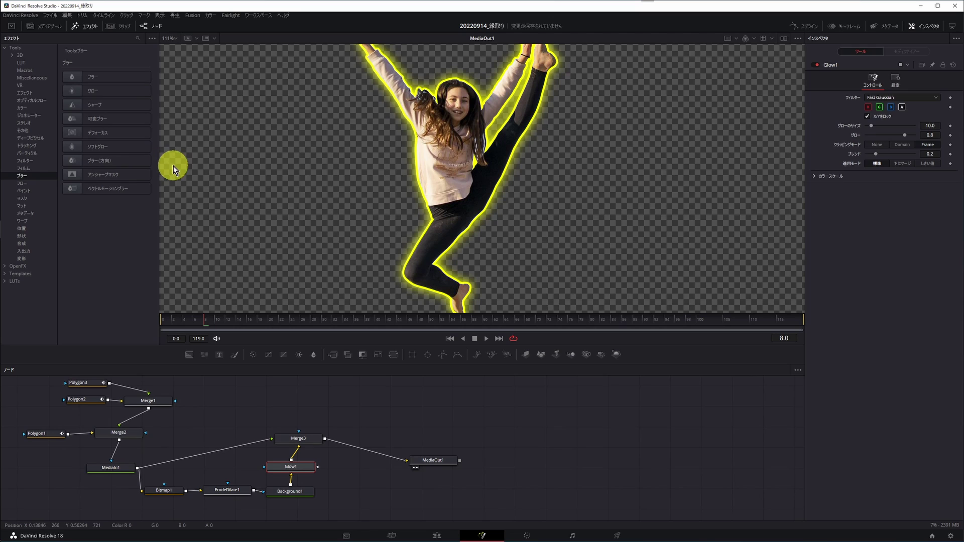
# Lower Glow1's glow from 0.8 to about 0.606 and save the project
pyautogui.moveTo(905, 135); pyautogui.dragTo(897, 134)
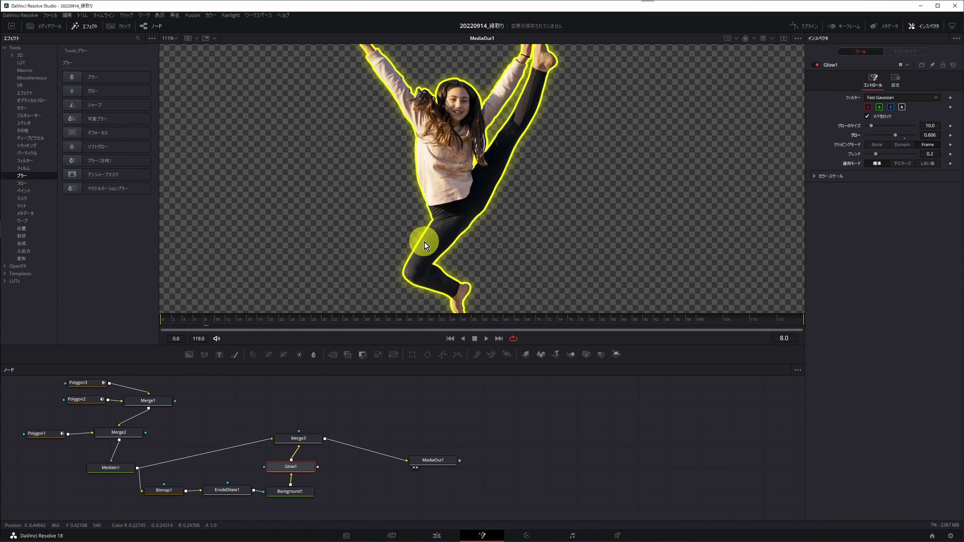
pyautogui.hotkey('ctrl', 's')
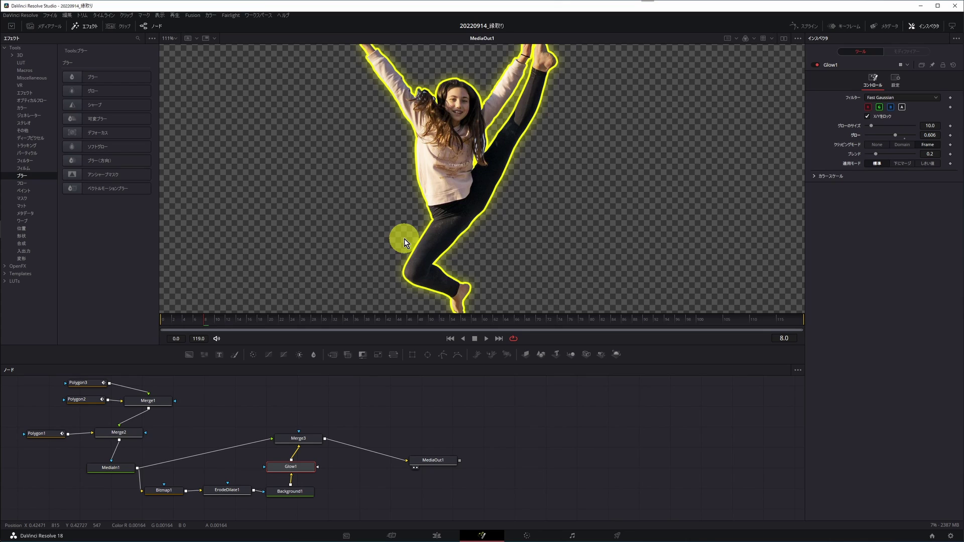